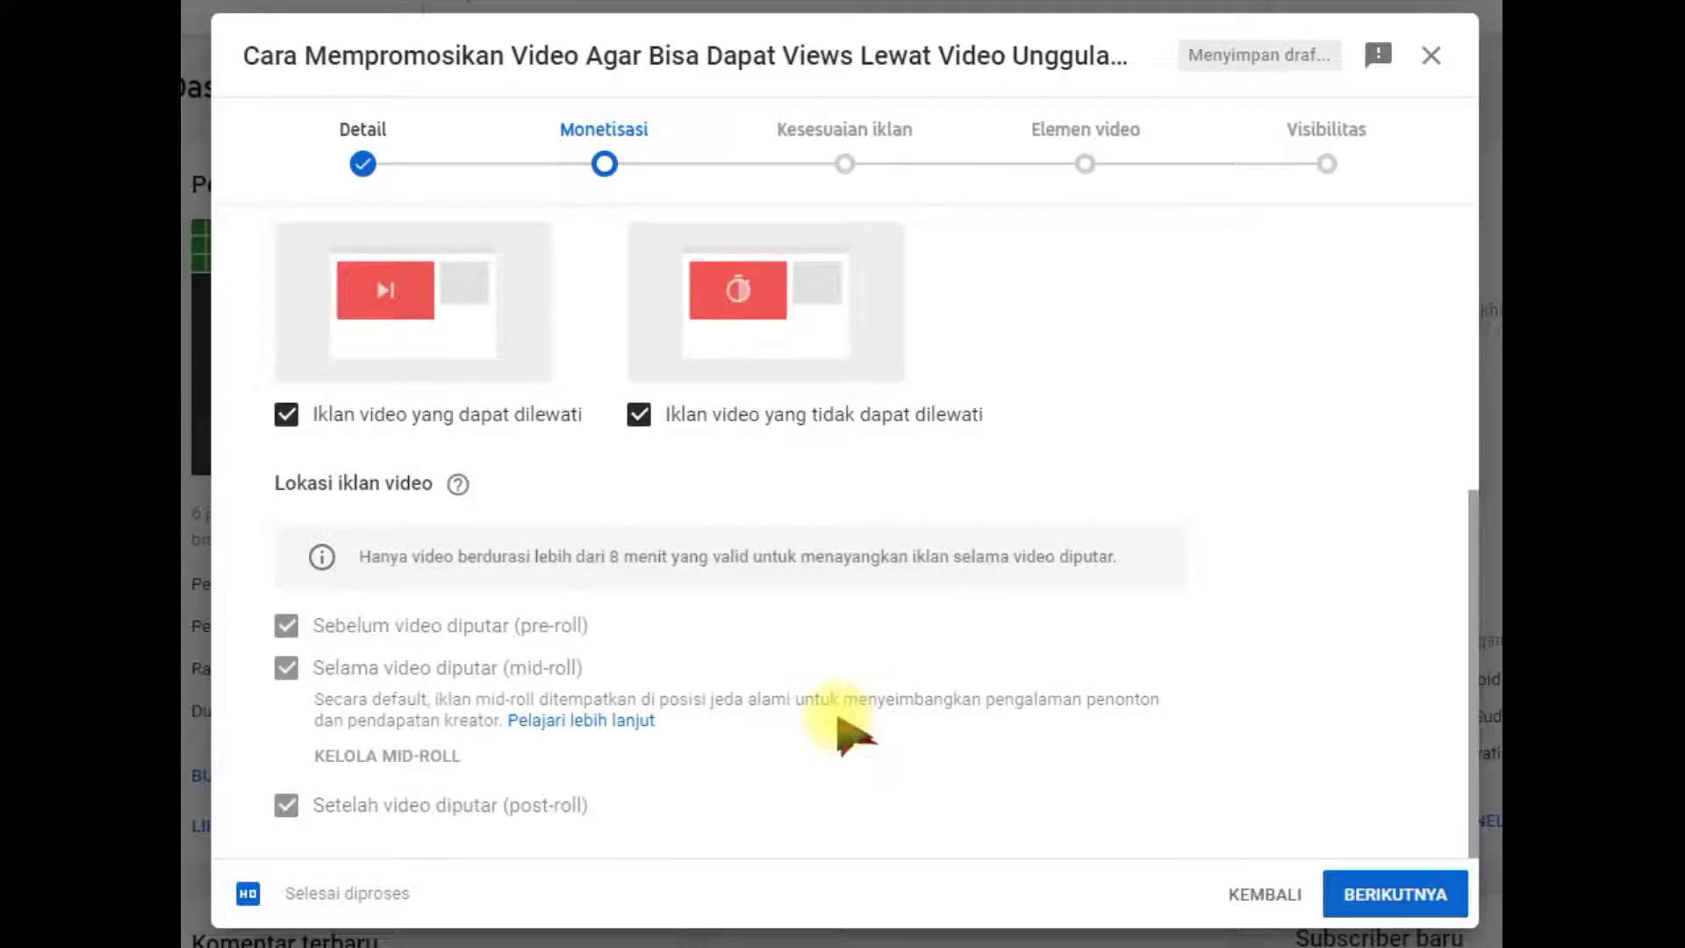
Keep monetization set to Aktif and proceed to the Kesesuaian iklan questionnaire.
{"action": "scroll", "coordinate": [1163, 676], "scroll_direction": "up", "scroll_amount": 1}
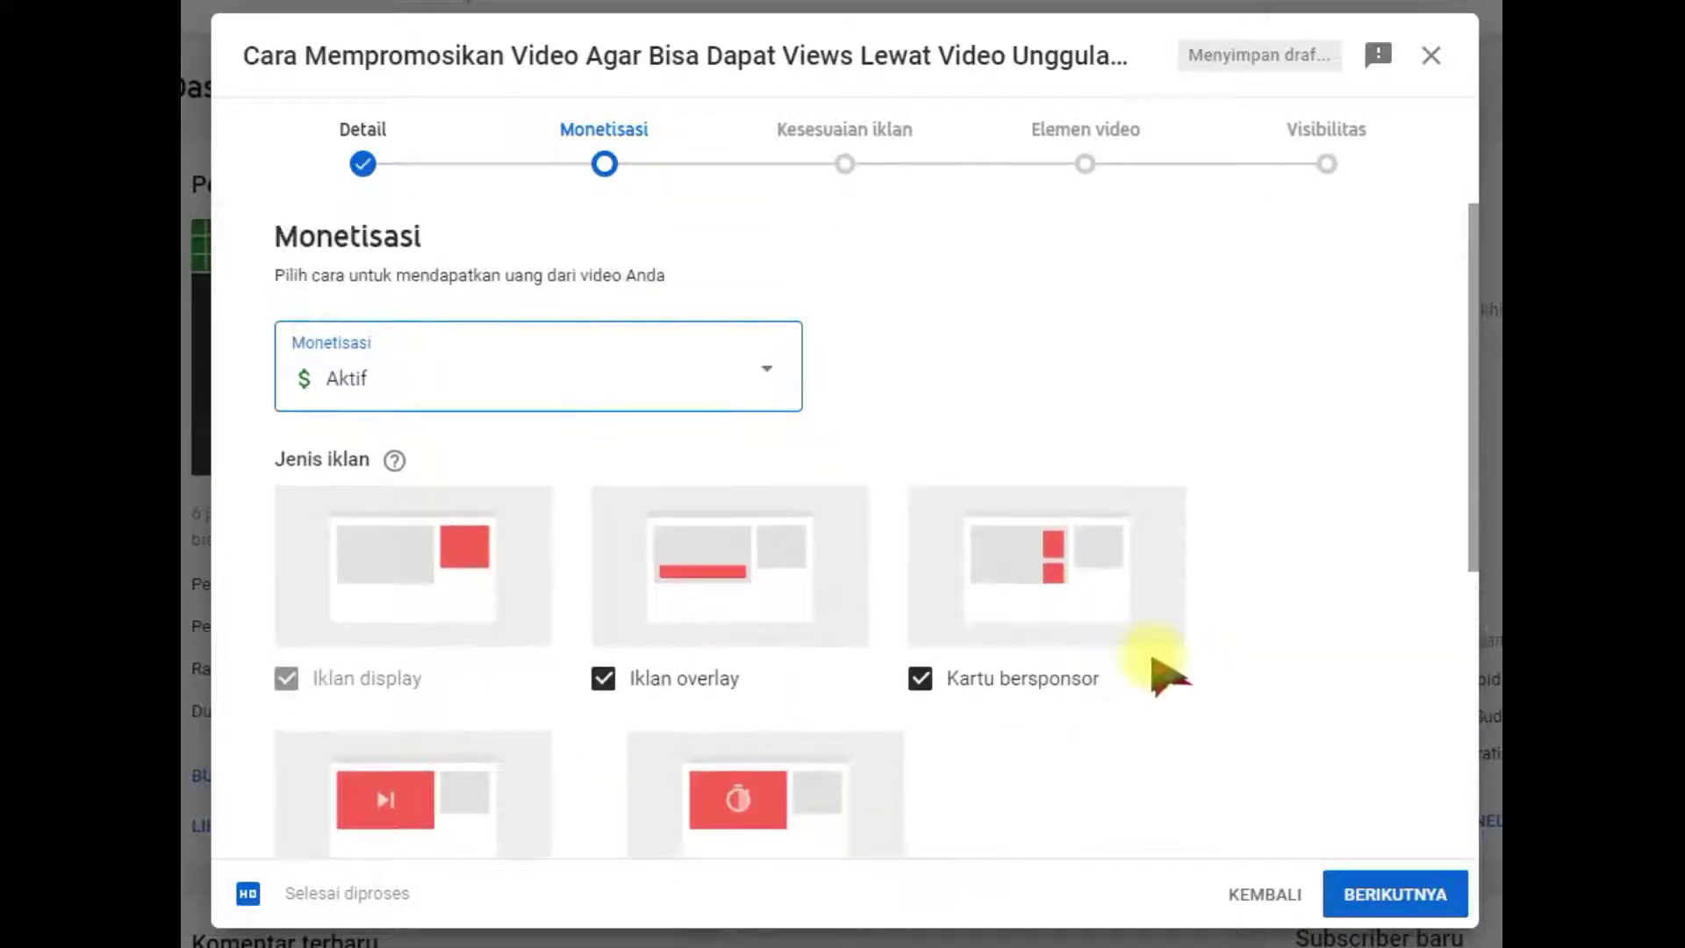
{"action": "left_click", "coordinate": [1391, 895]}
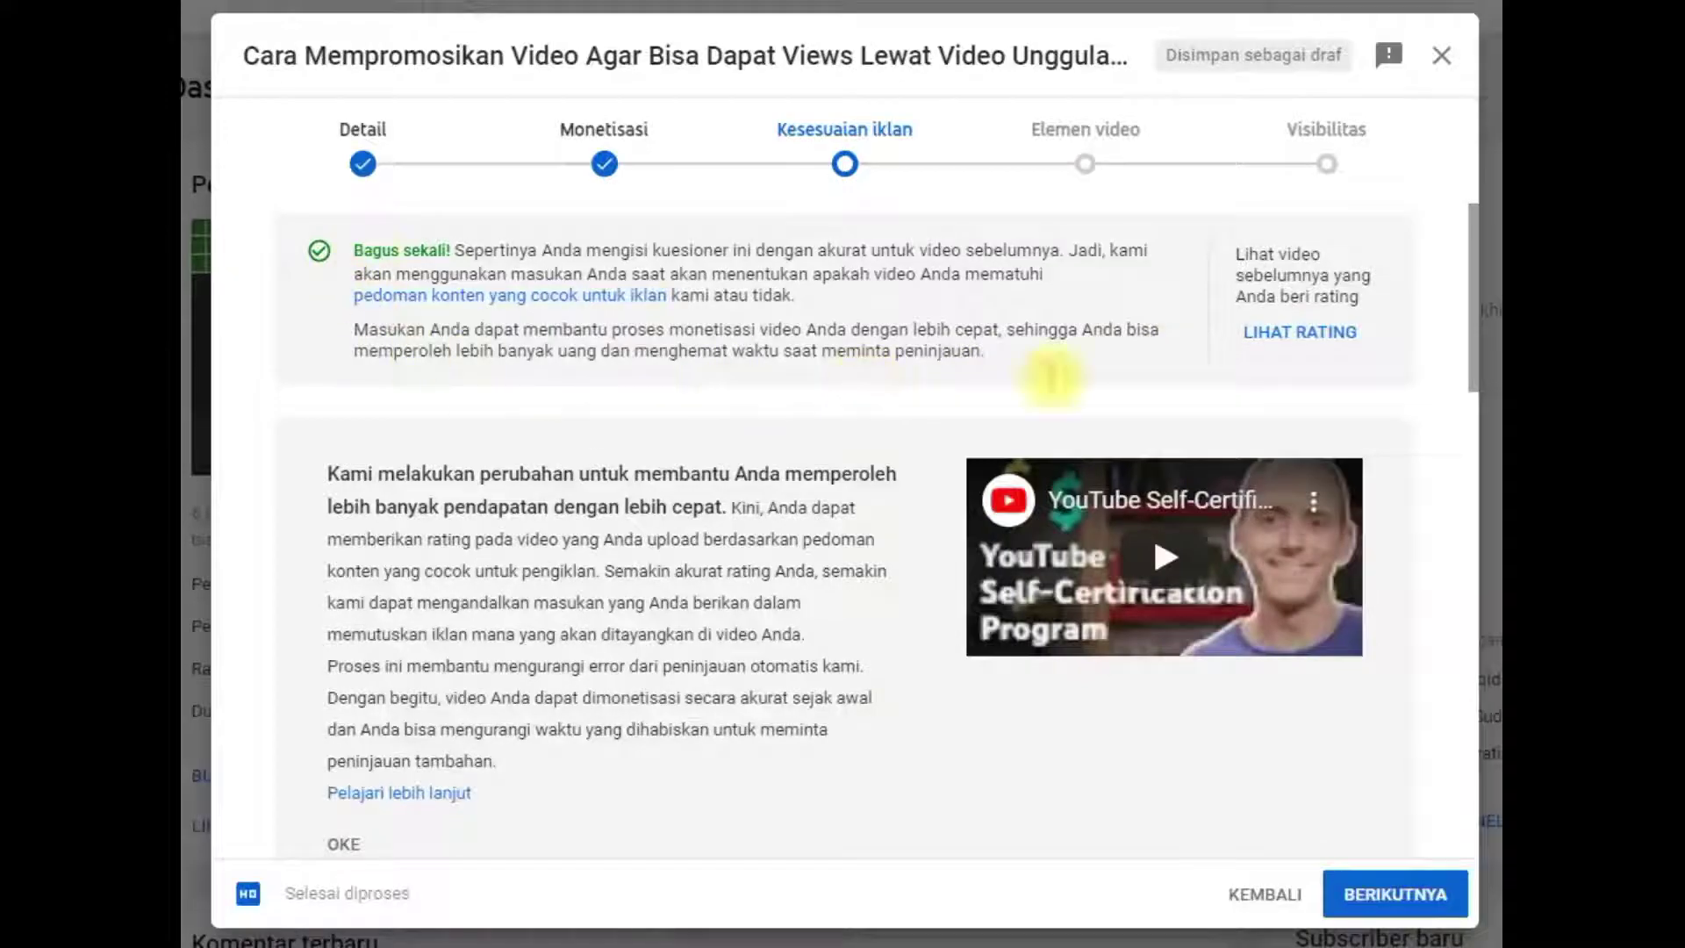
Review the ad suitability guidance and the questionnaire's content categories, including the answer options under Konten khusus dewasa.
{"action": "left_click", "coordinate": [1330, 333]}
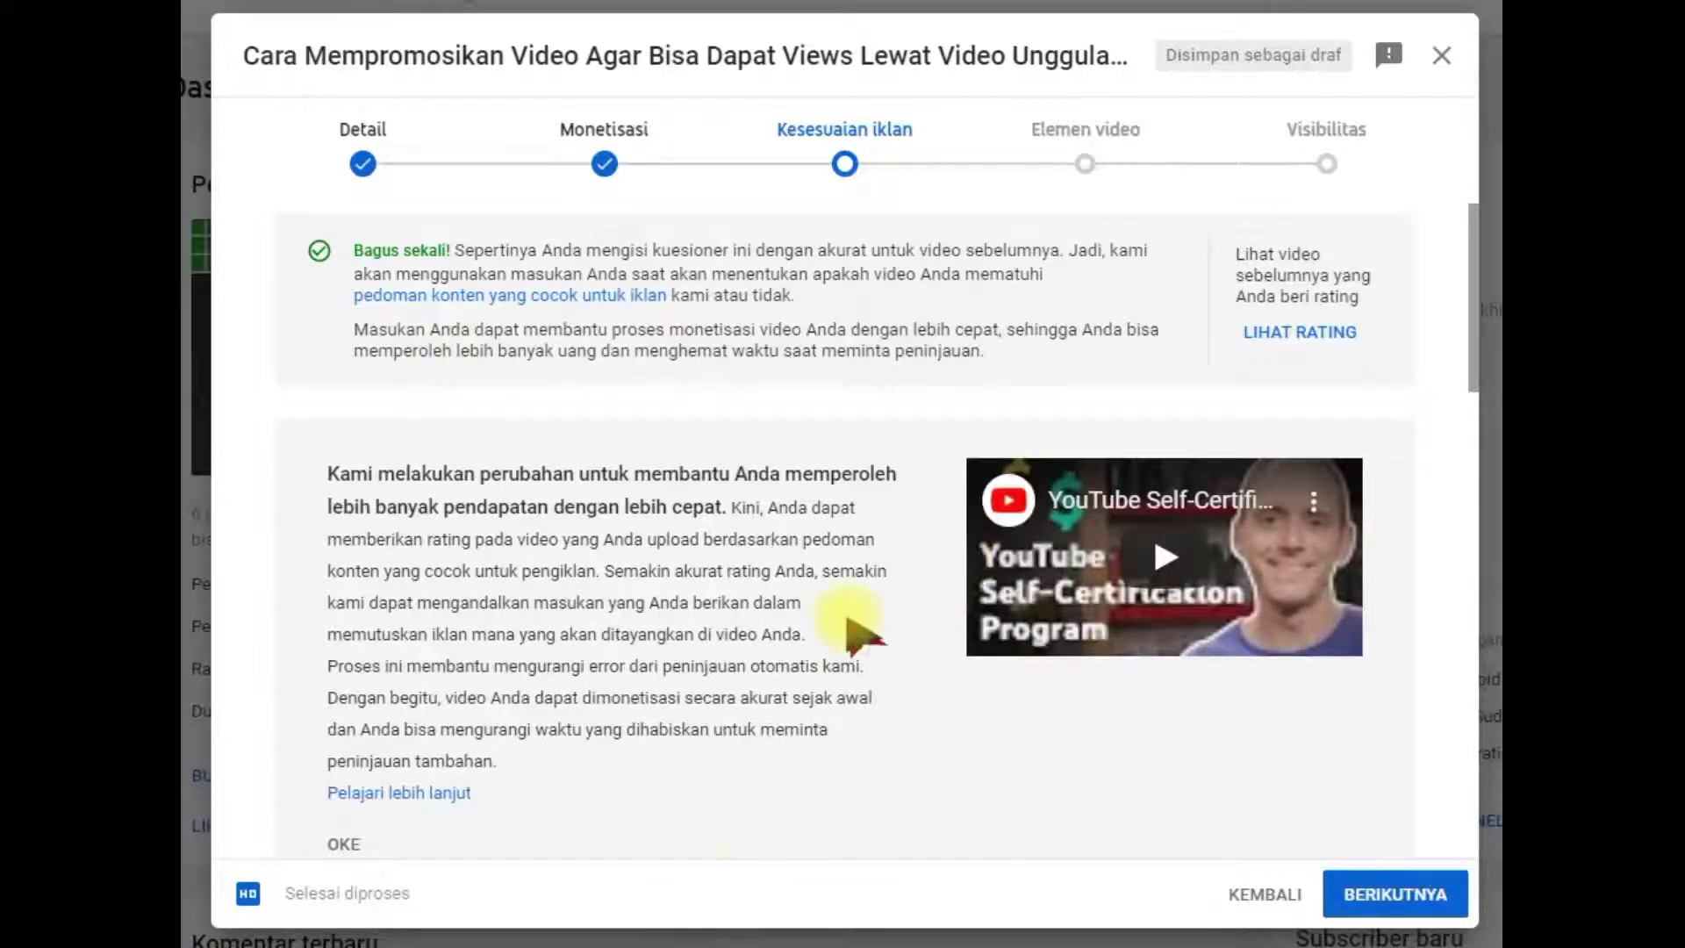
{"action": "scroll", "coordinate": [856, 634], "scroll_direction": "down", "scroll_amount": 6}
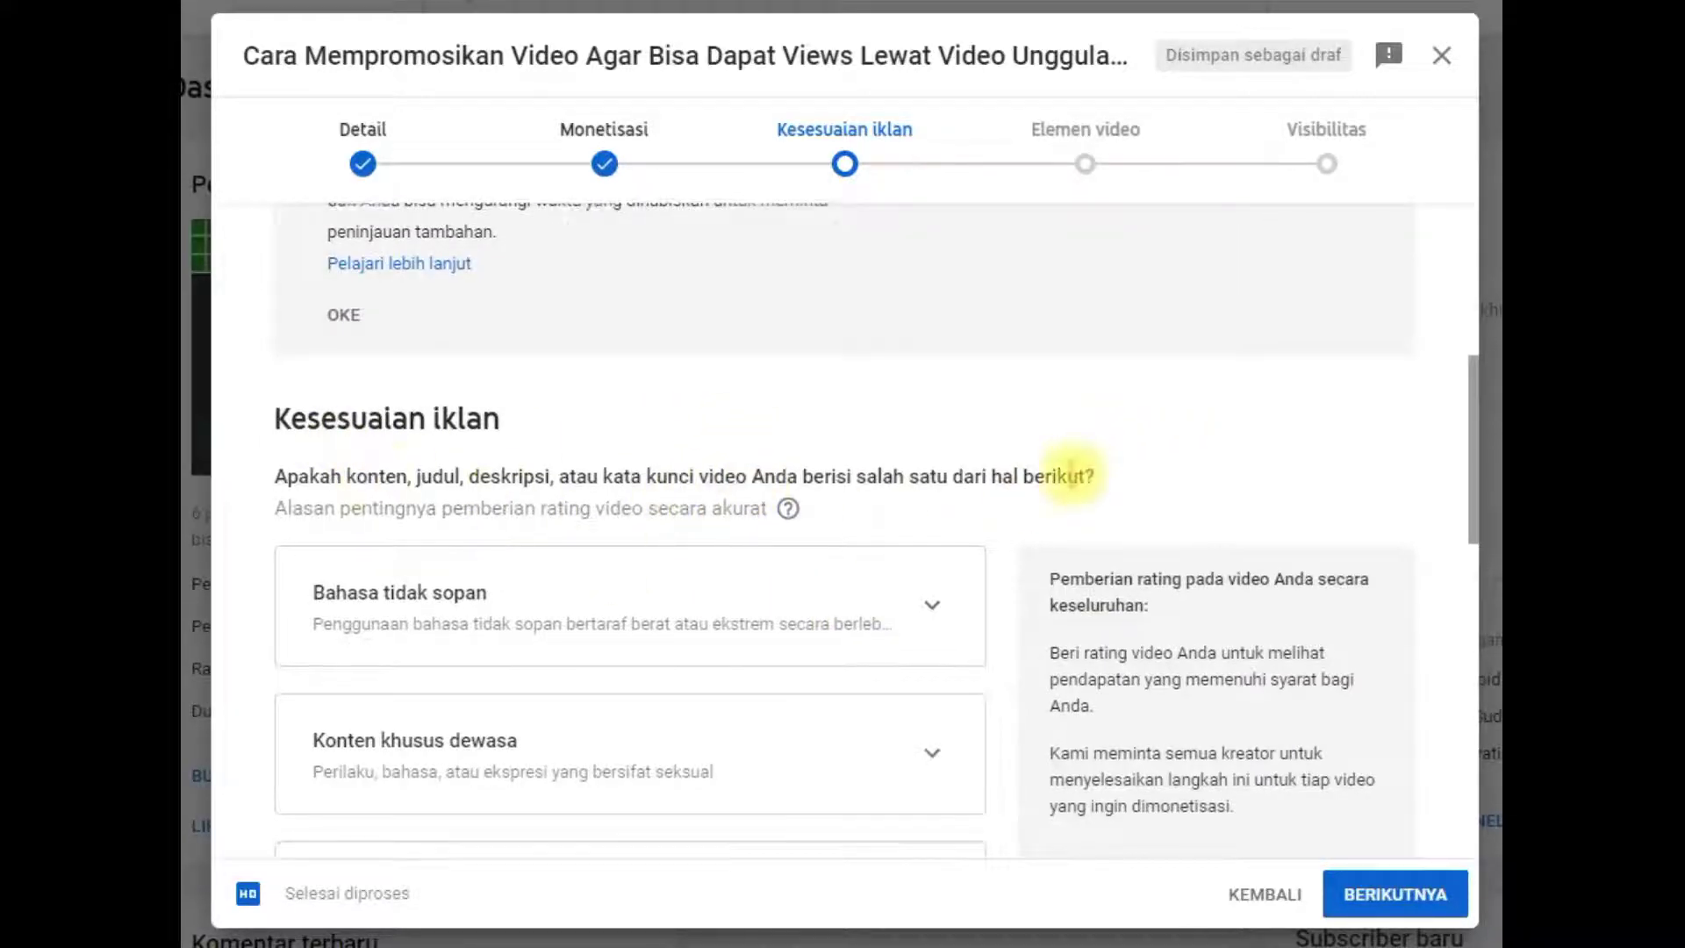
{"action": "scroll", "coordinate": [1069, 491], "scroll_direction": "down", "scroll_amount": 4}
{"action": "scroll", "coordinate": [1064, 505], "scroll_direction": "down", "scroll_amount": 5}
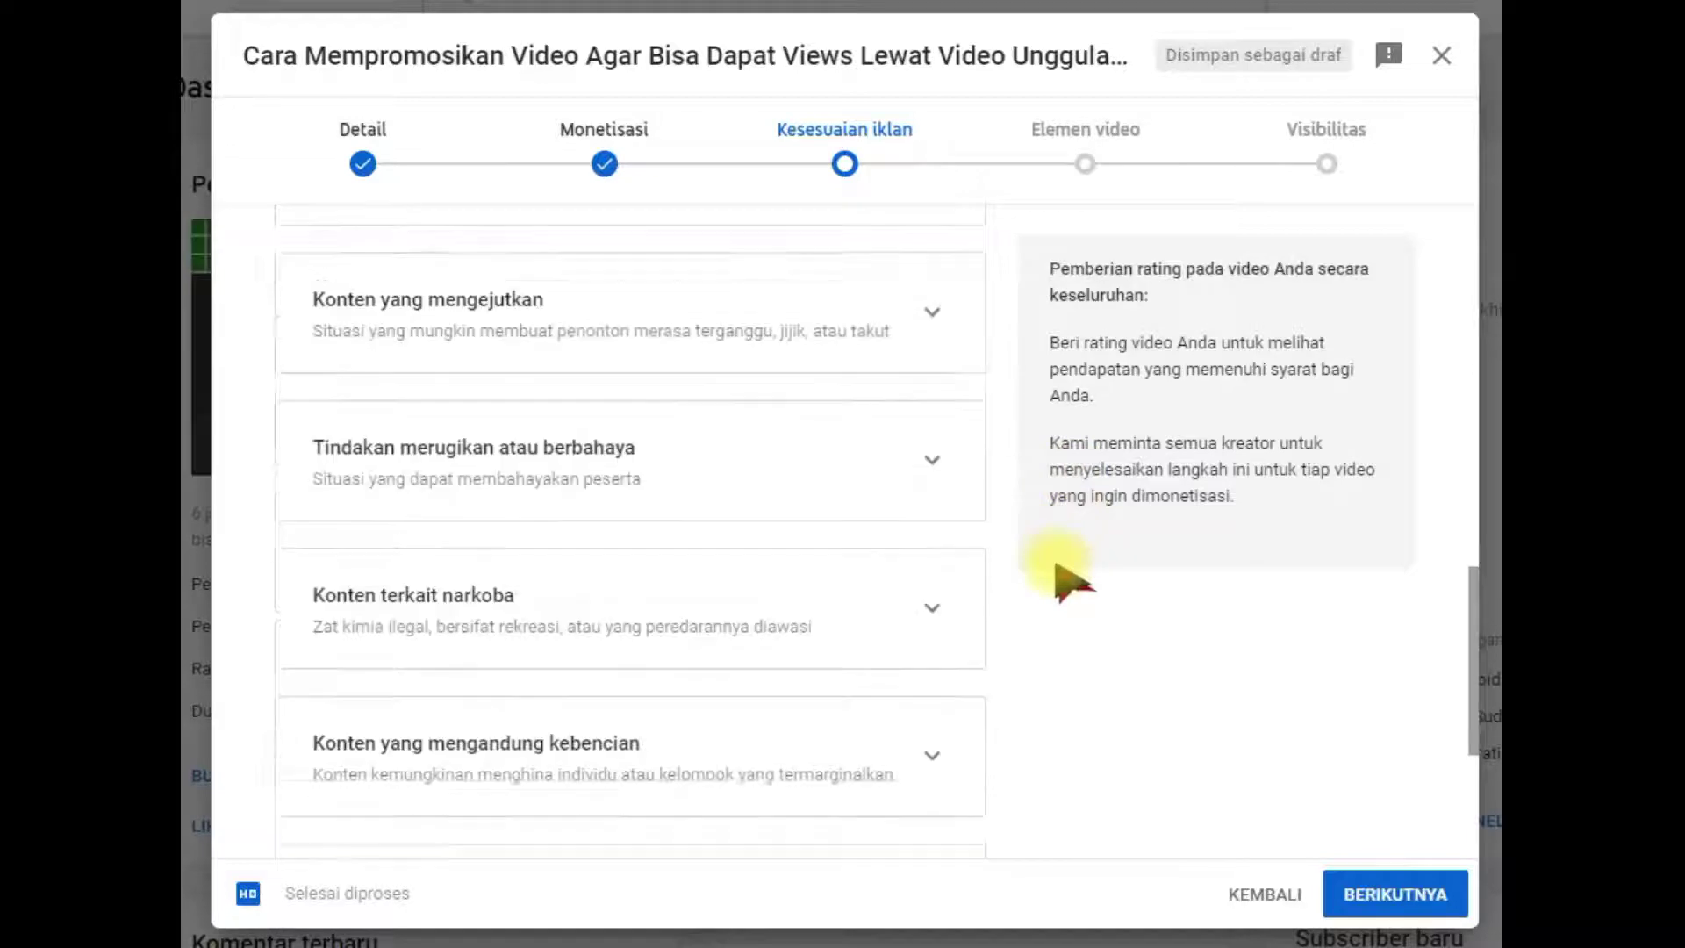
{"action": "scroll", "coordinate": [1070, 581], "scroll_direction": "down", "scroll_amount": 4}
{"action": "scroll", "coordinate": [1059, 579], "scroll_direction": "up", "scroll_amount": 13}
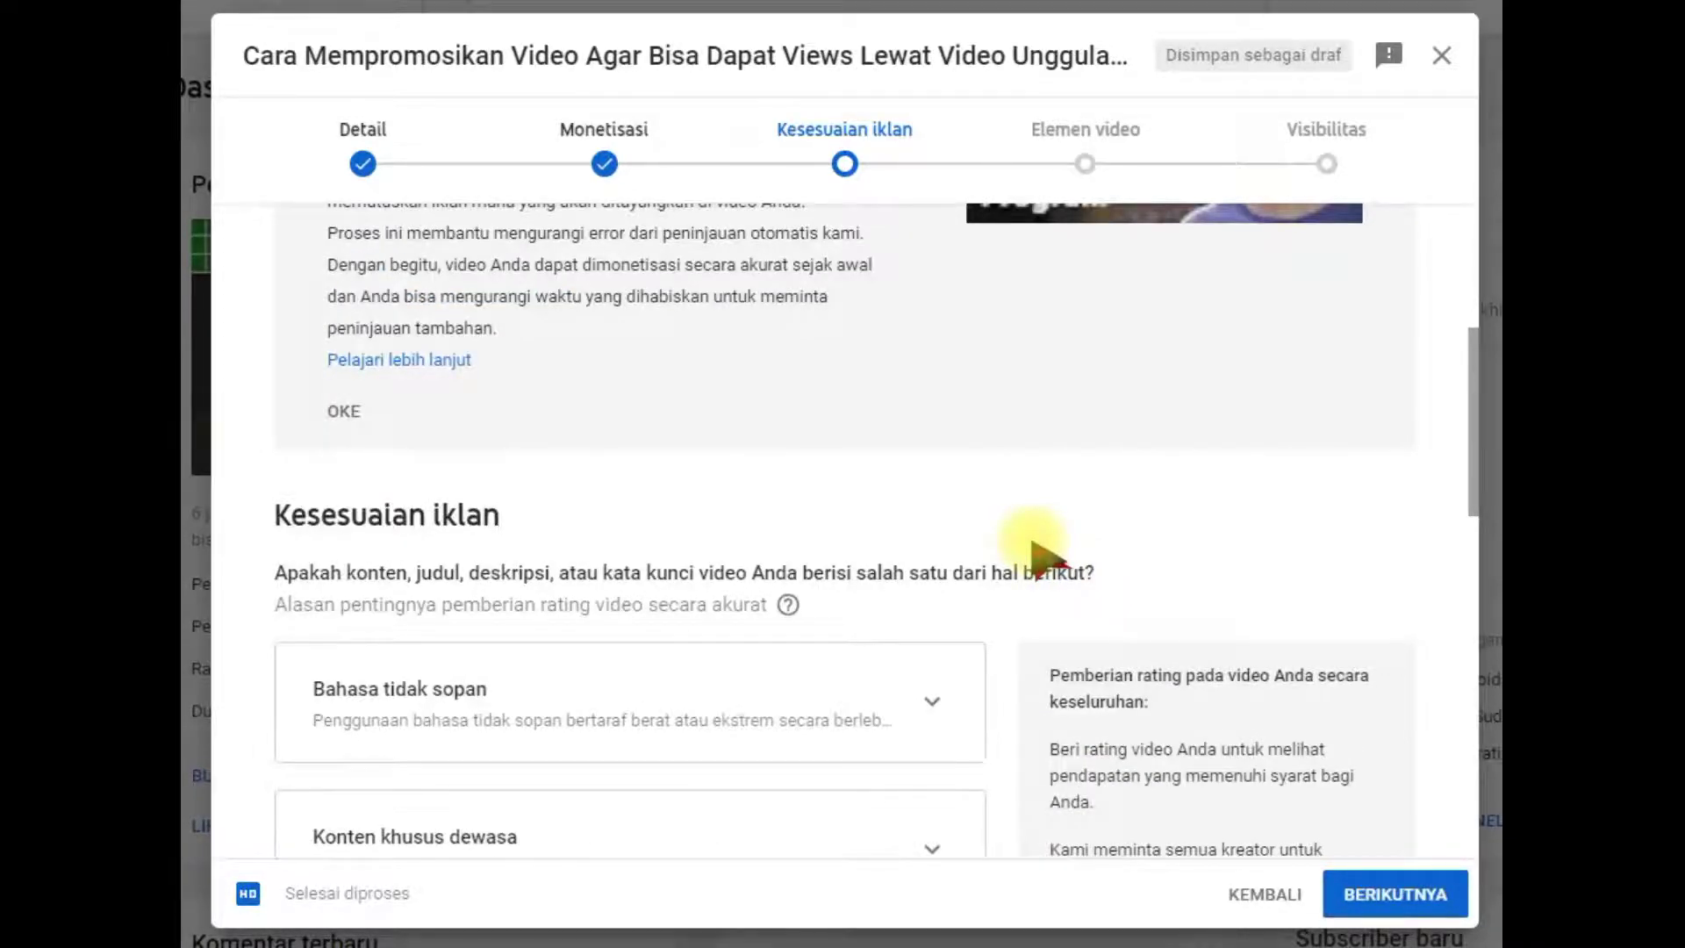
{"action": "scroll", "coordinate": [1033, 557], "scroll_direction": "down", "scroll_amount": 2}
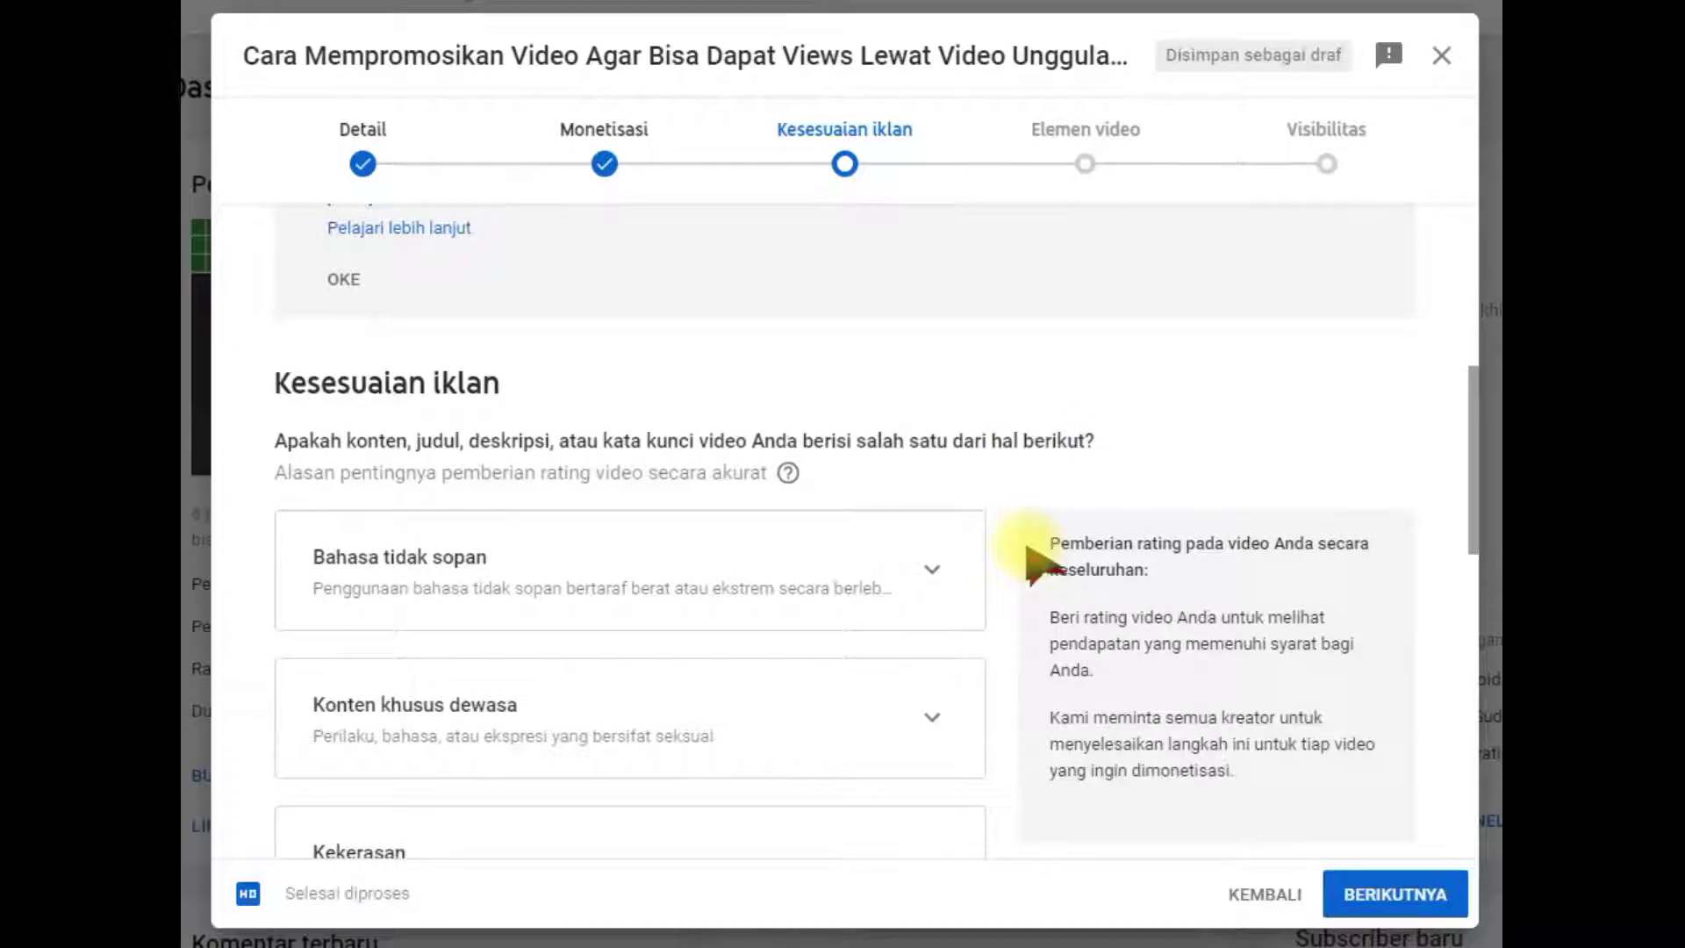
{"action": "scroll", "coordinate": [1023, 538], "scroll_direction": "up", "scroll_amount": 5}
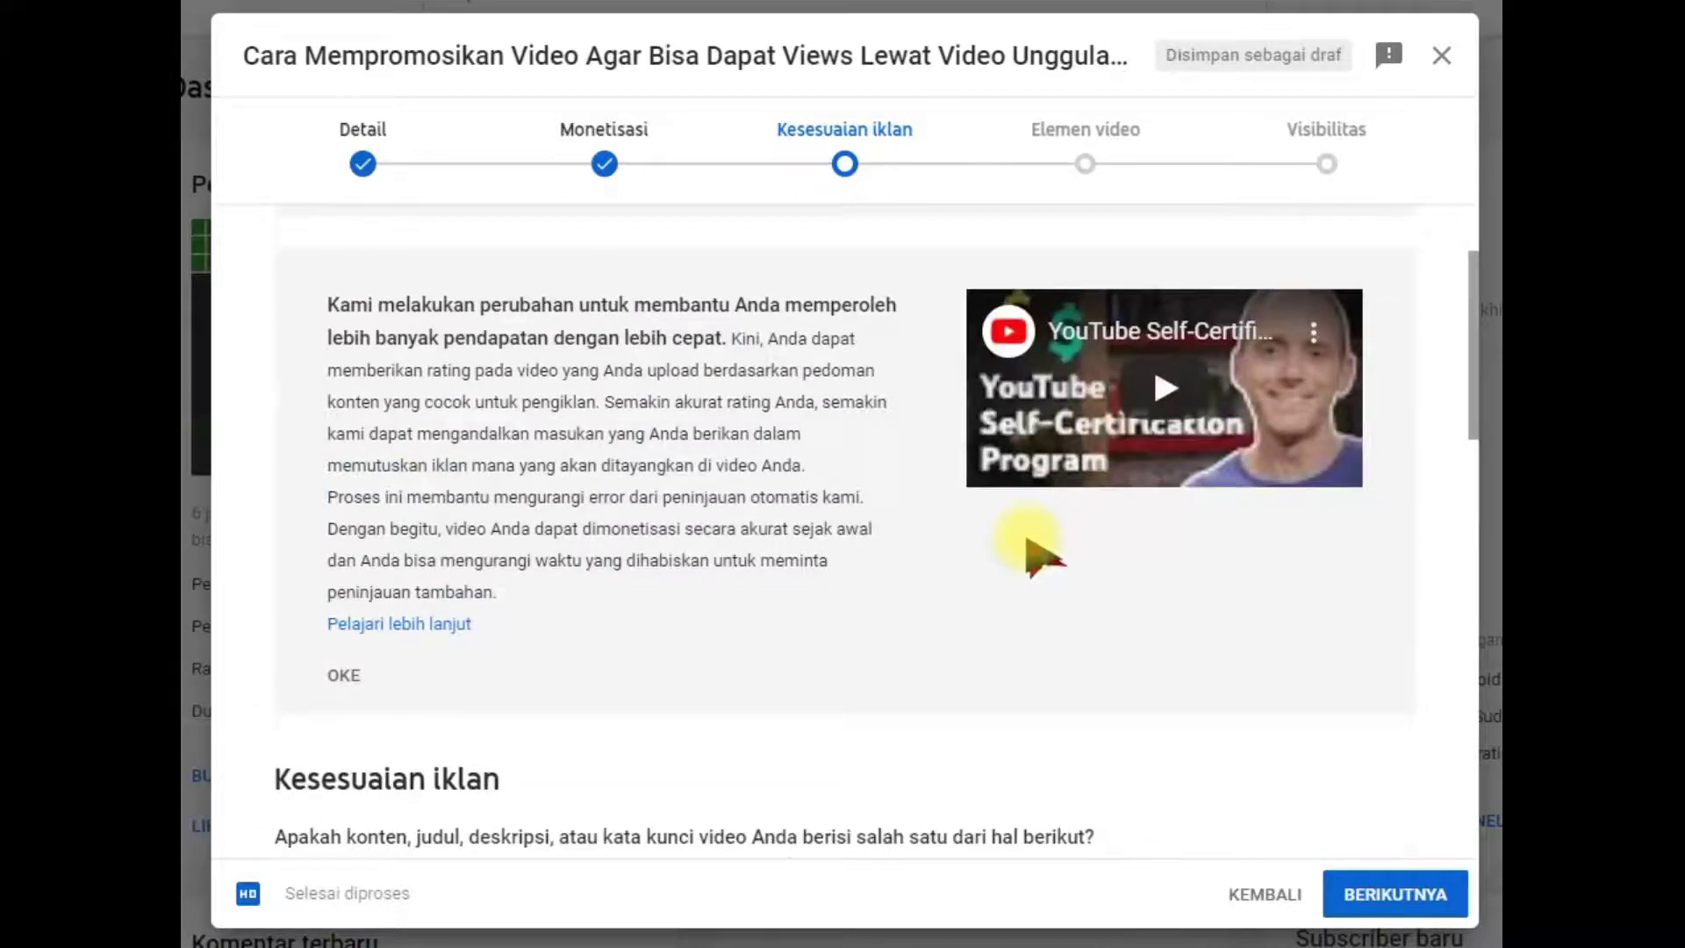
{"action": "scroll", "coordinate": [1036, 553], "scroll_direction": "up", "scroll_amount": 2}
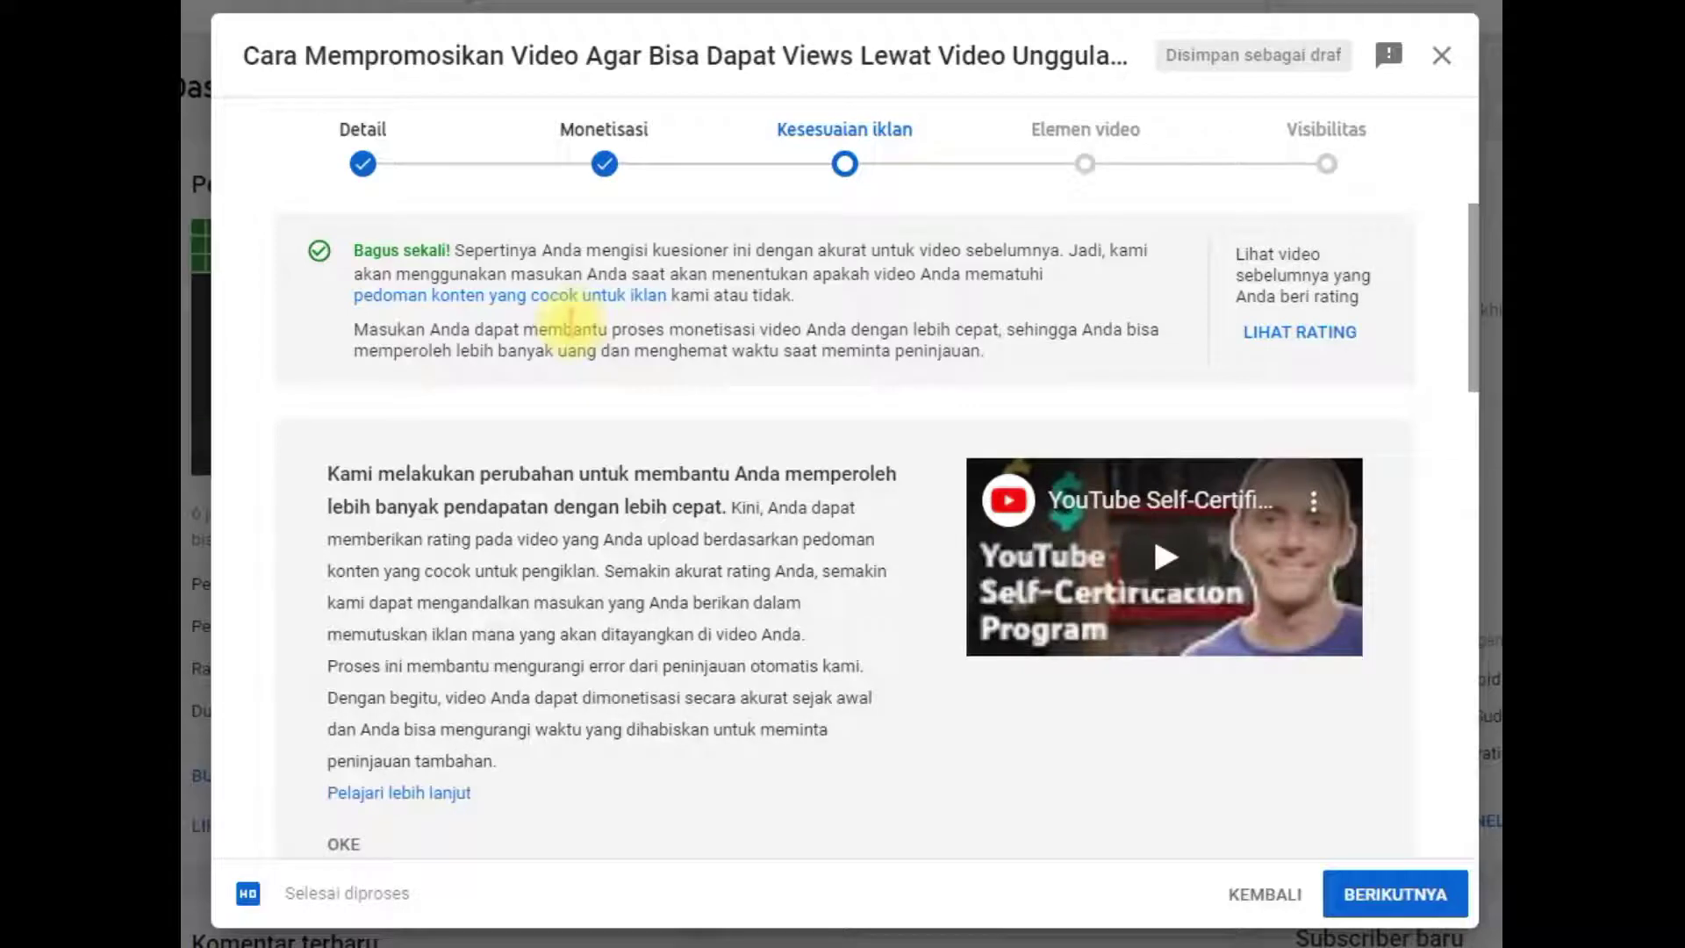
{"action": "scroll", "coordinate": [845, 399], "scroll_direction": "down", "scroll_amount": 5}
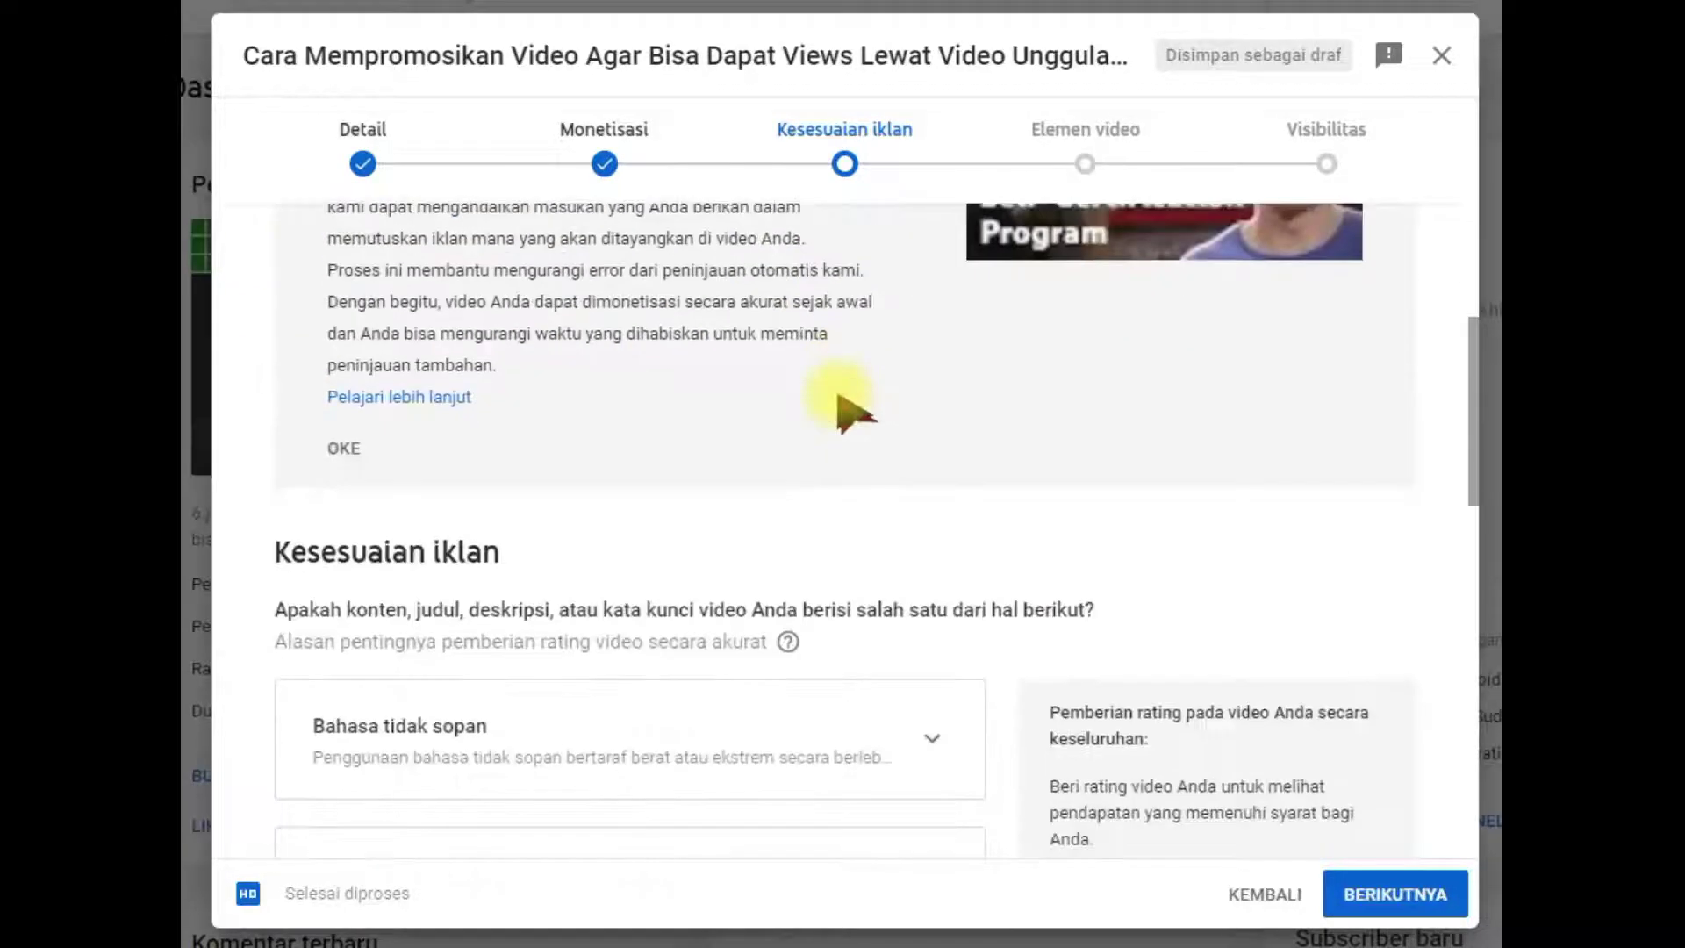
{"action": "scroll", "coordinate": [844, 403], "scroll_direction": "down", "scroll_amount": 6}
{"action": "scroll", "coordinate": [1259, 597], "scroll_direction": "up", "scroll_amount": 5}
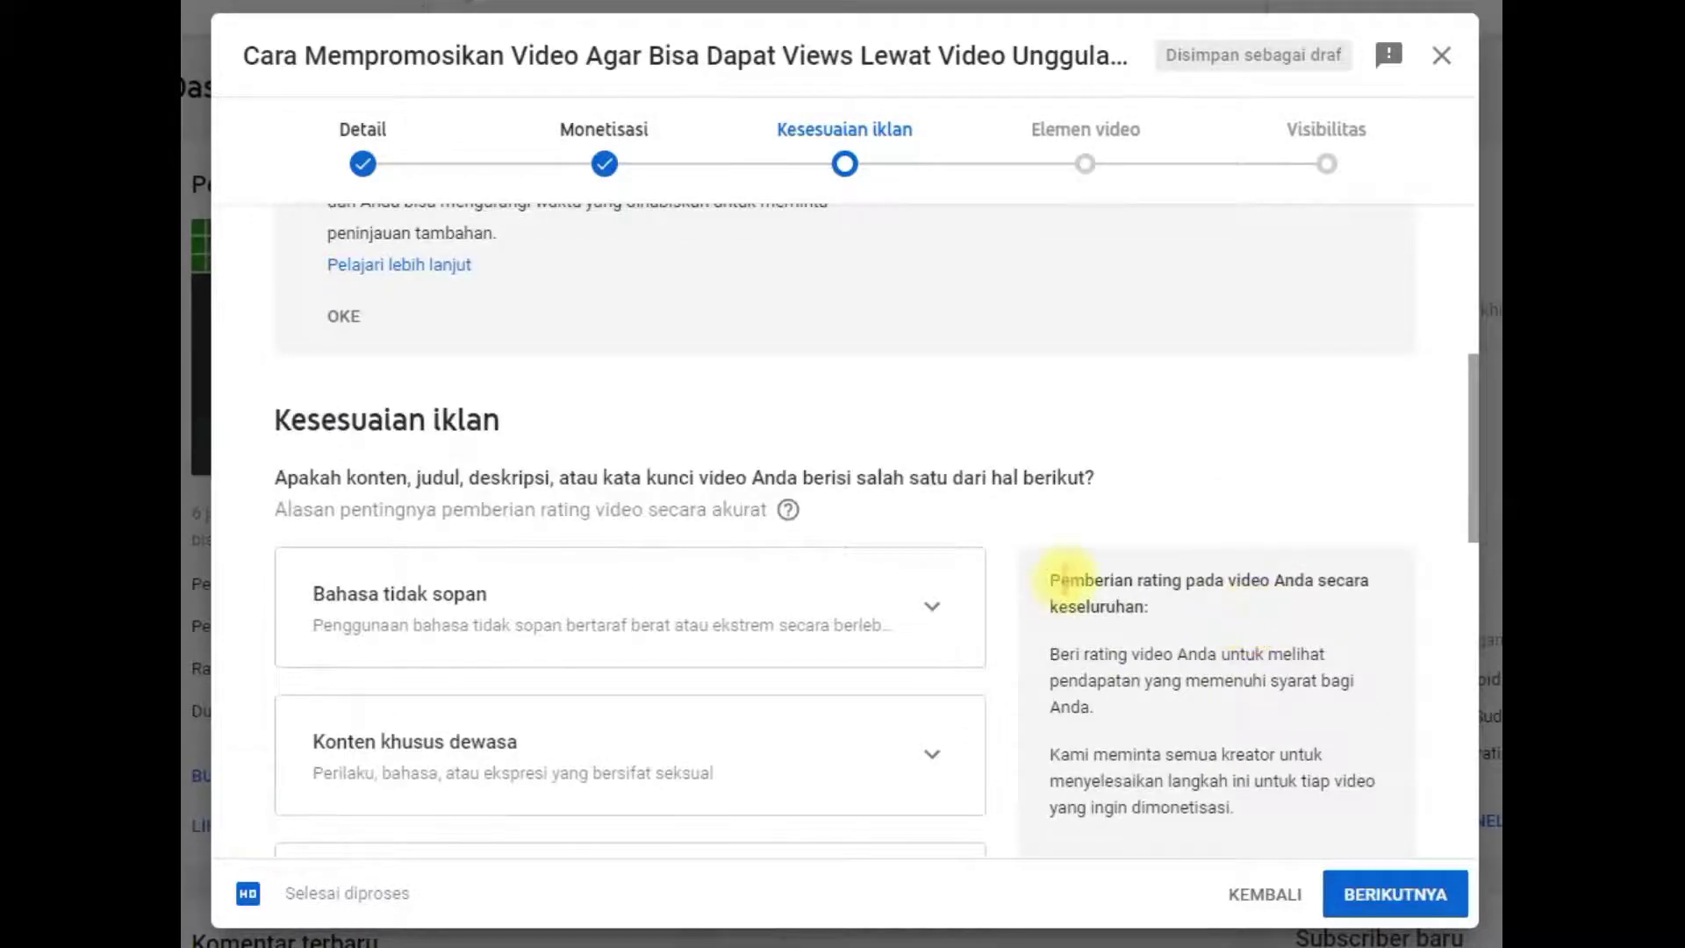
{"action": "scroll", "coordinate": [551, 579], "scroll_direction": "down", "scroll_amount": 3}
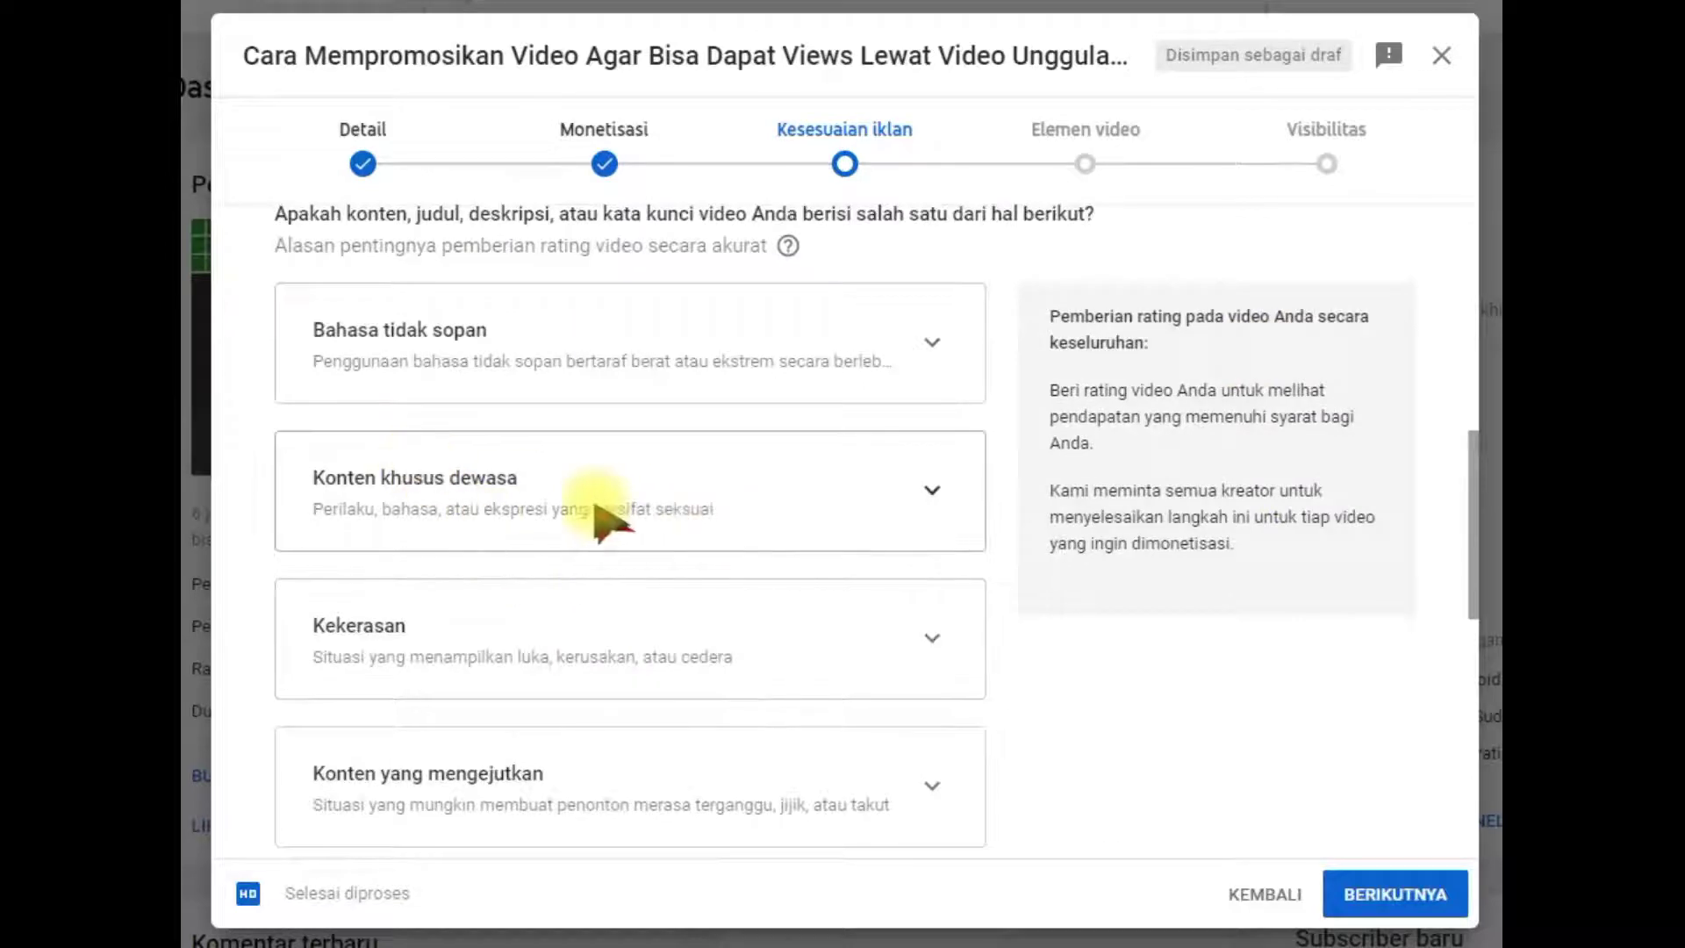
{"action": "scroll", "coordinate": [605, 518], "scroll_direction": "down", "scroll_amount": 5}
{"action": "scroll", "coordinate": [602, 519], "scroll_direction": "up", "scroll_amount": 3}
{"action": "left_click", "coordinate": [645, 386]}
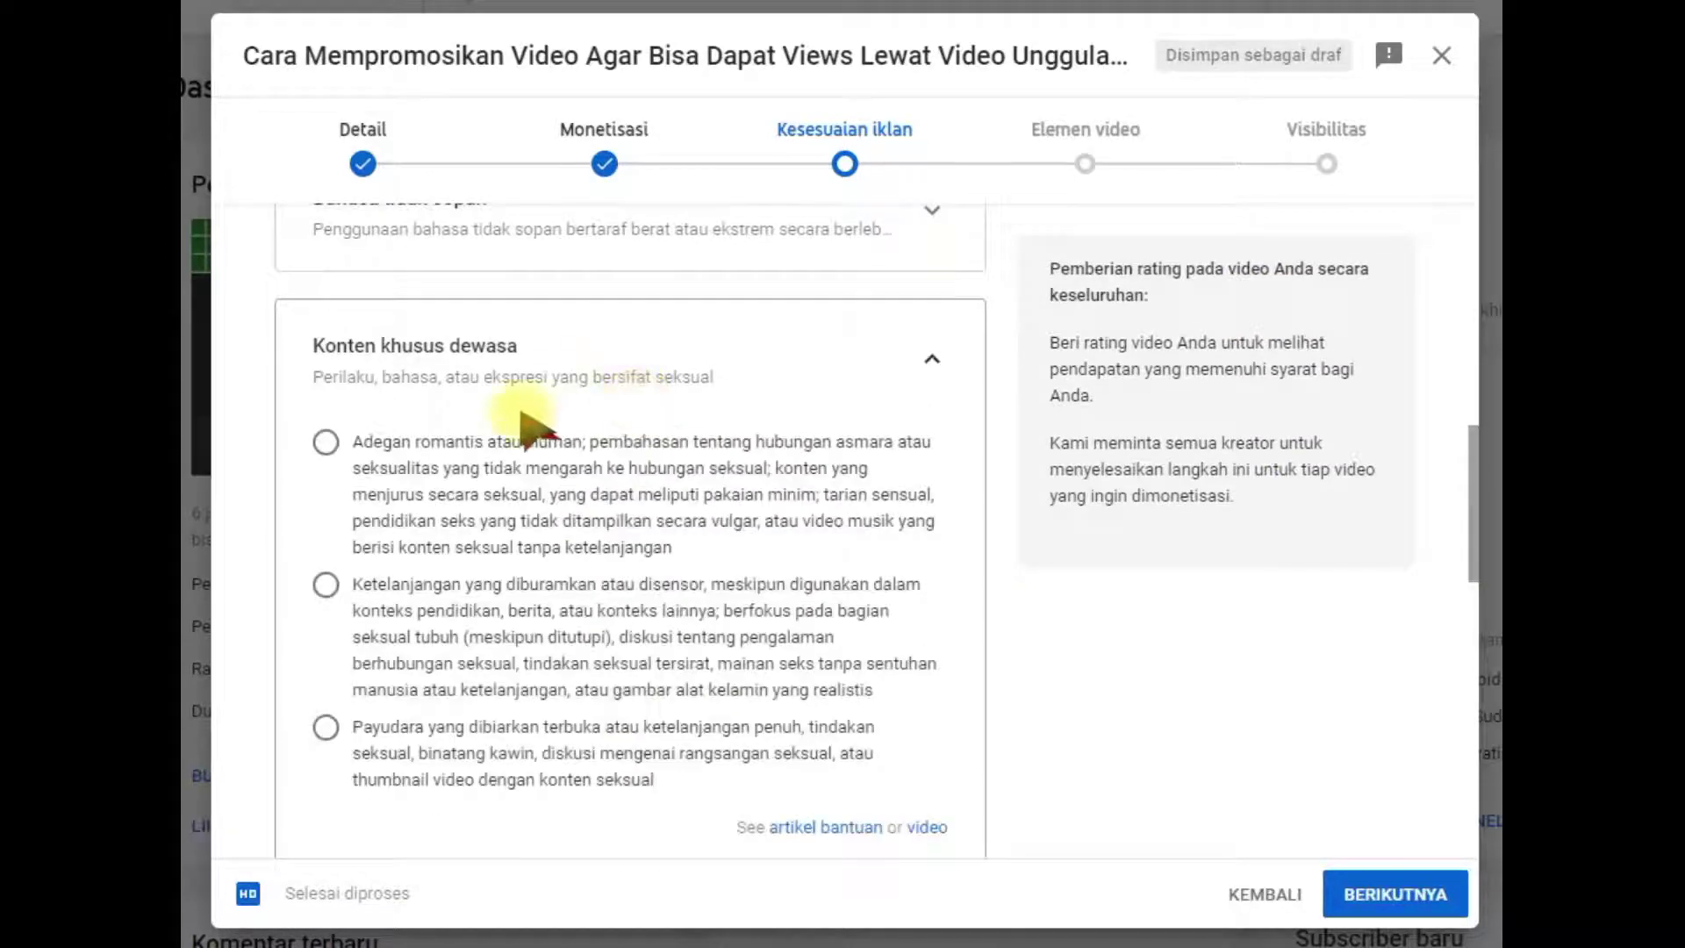
{"action": "left_click", "coordinate": [932, 358]}
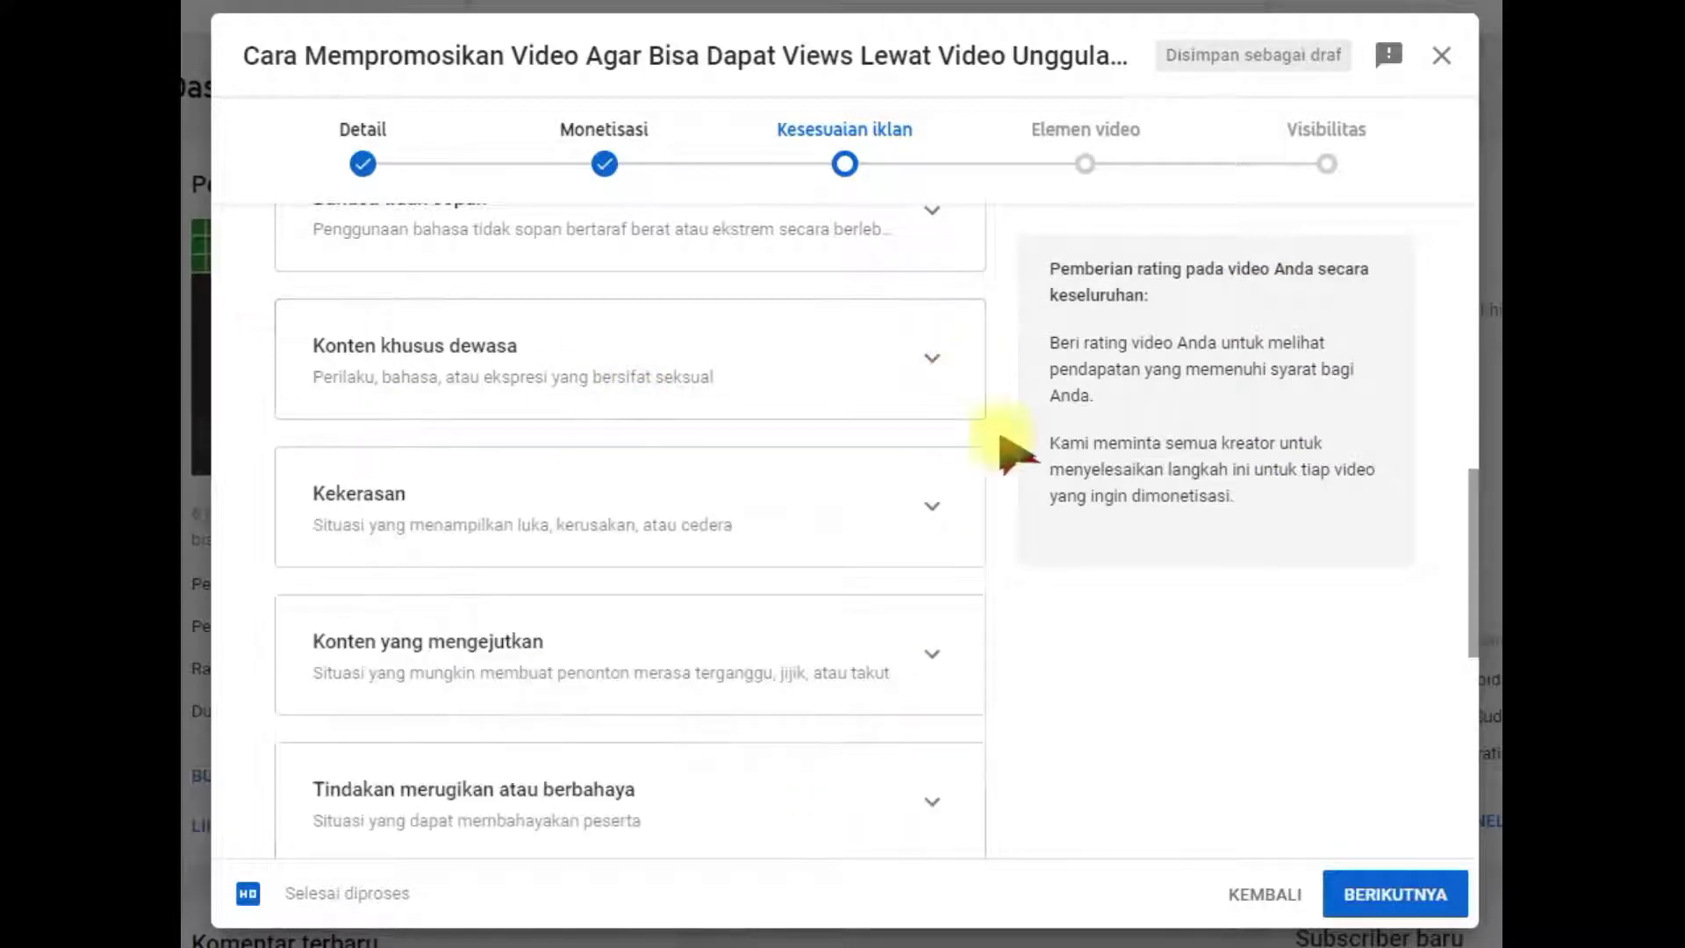
Declare that the video contains none of the listed sensitive content by choosing Tidak satu pun di atas.
{"action": "scroll", "coordinate": [996, 525], "scroll_direction": "down", "scroll_amount": 8}
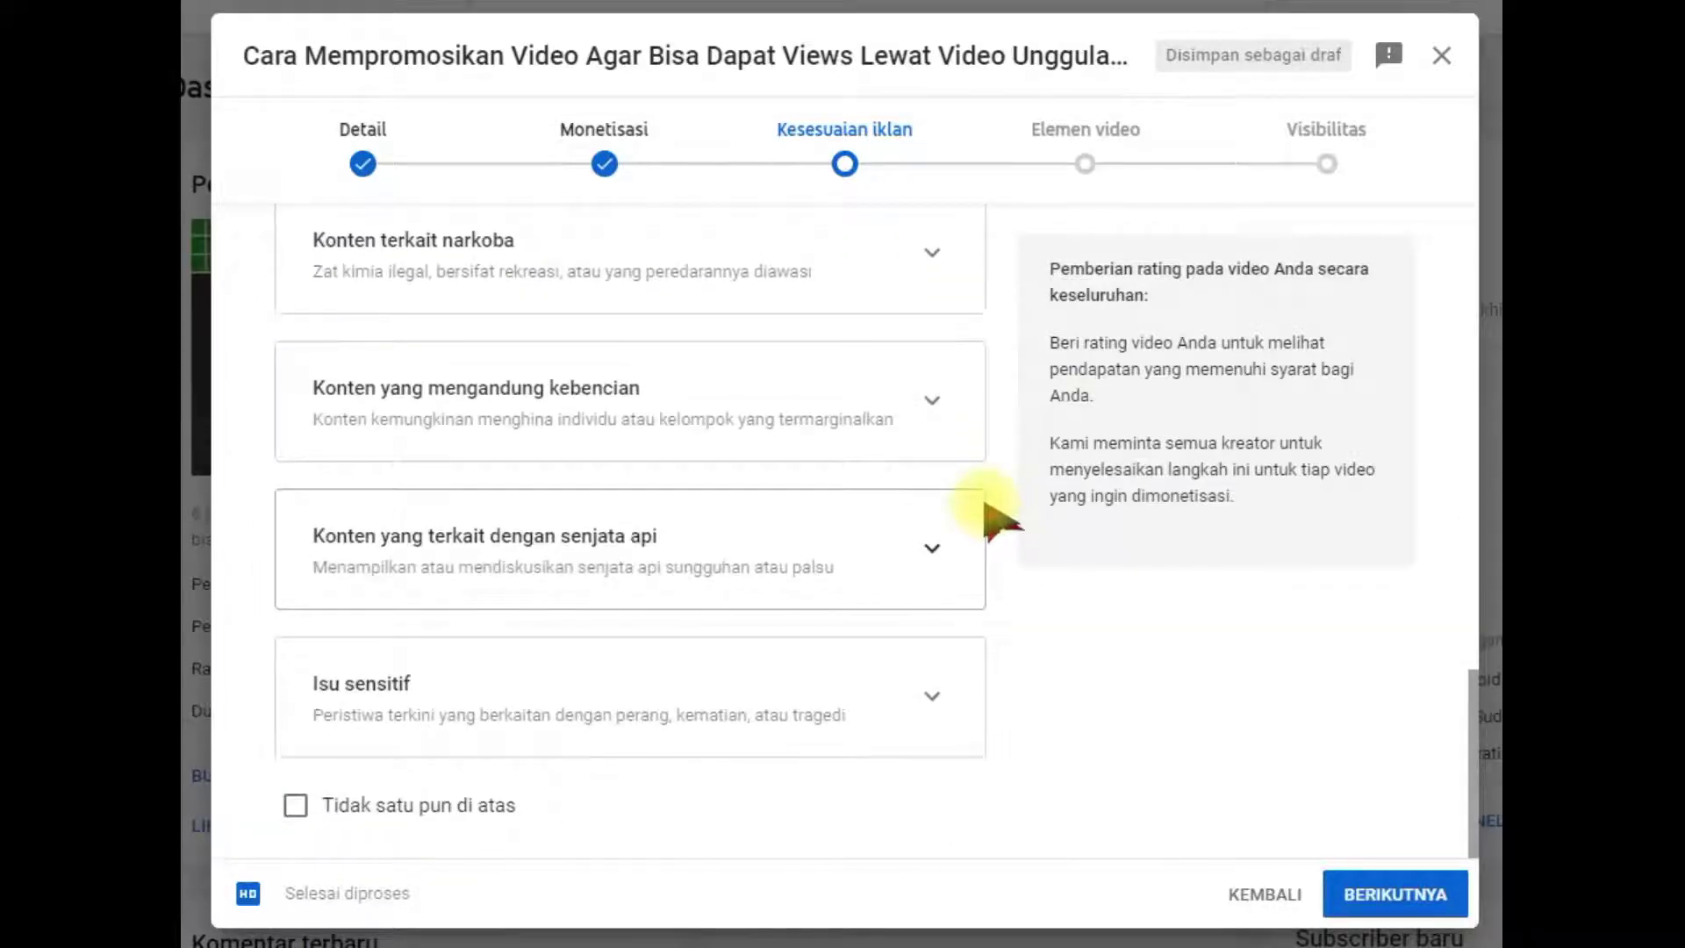
{"action": "scroll", "coordinate": [1057, 590], "scroll_direction": "up", "scroll_amount": 12}
{"action": "scroll", "coordinate": [1048, 583], "scroll_direction": "down", "scroll_amount": 5}
{"action": "scroll", "coordinate": [1049, 584], "scroll_direction": "down", "scroll_amount": 7}
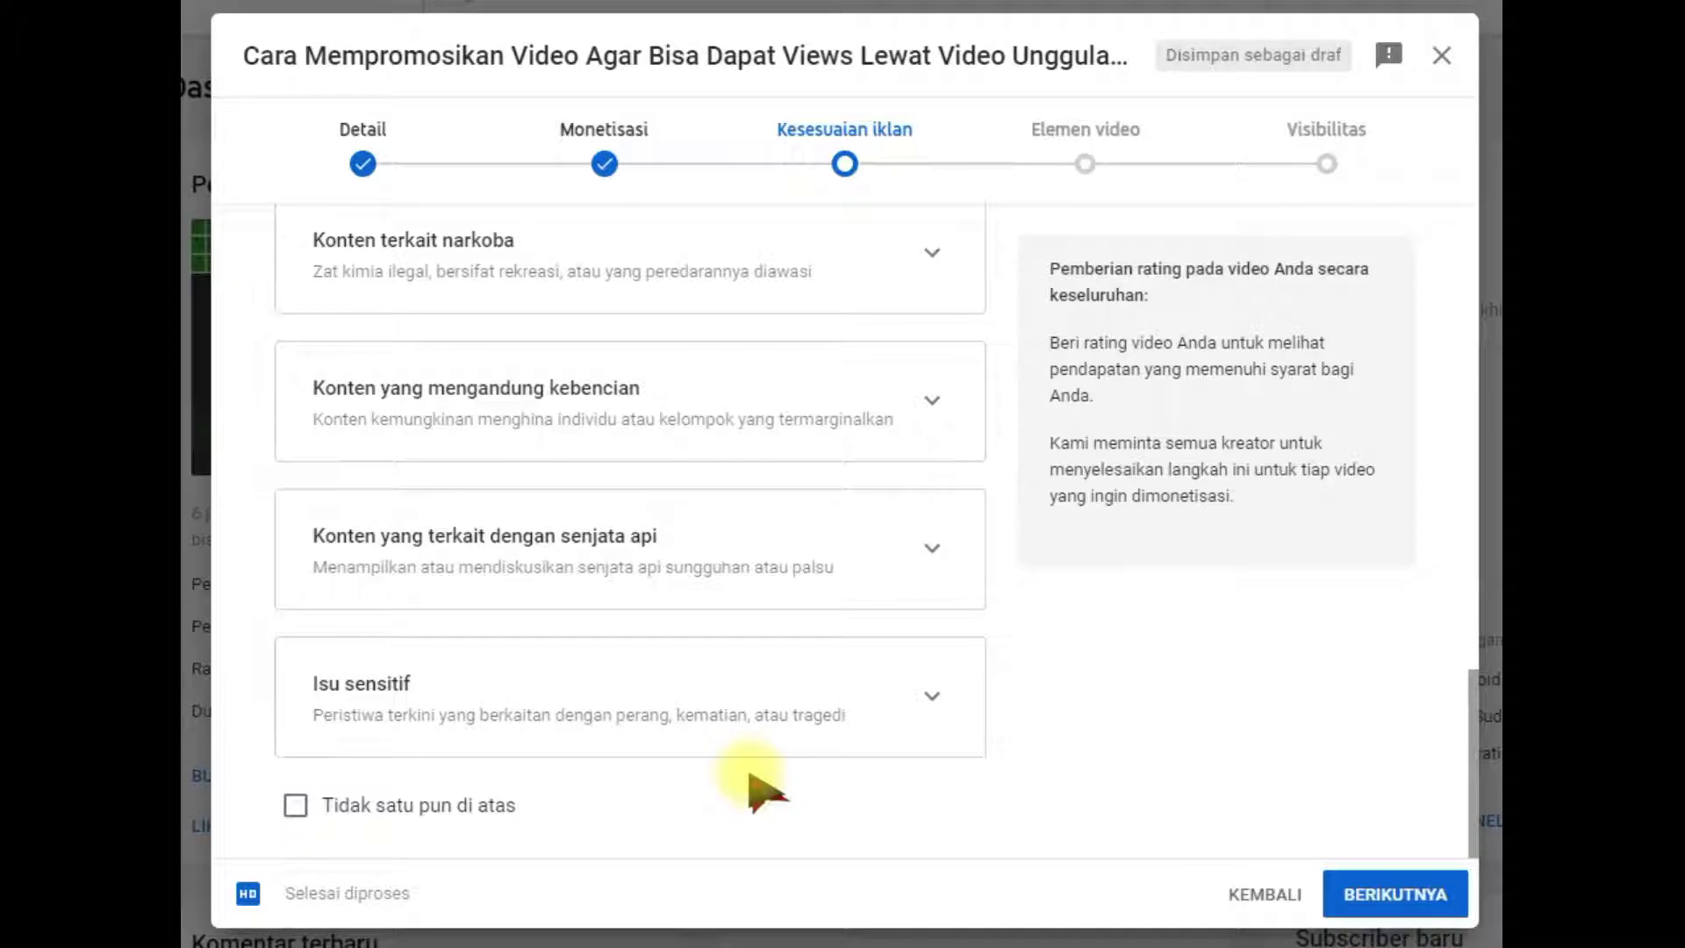
{"action": "left_click", "coordinate": [296, 805]}
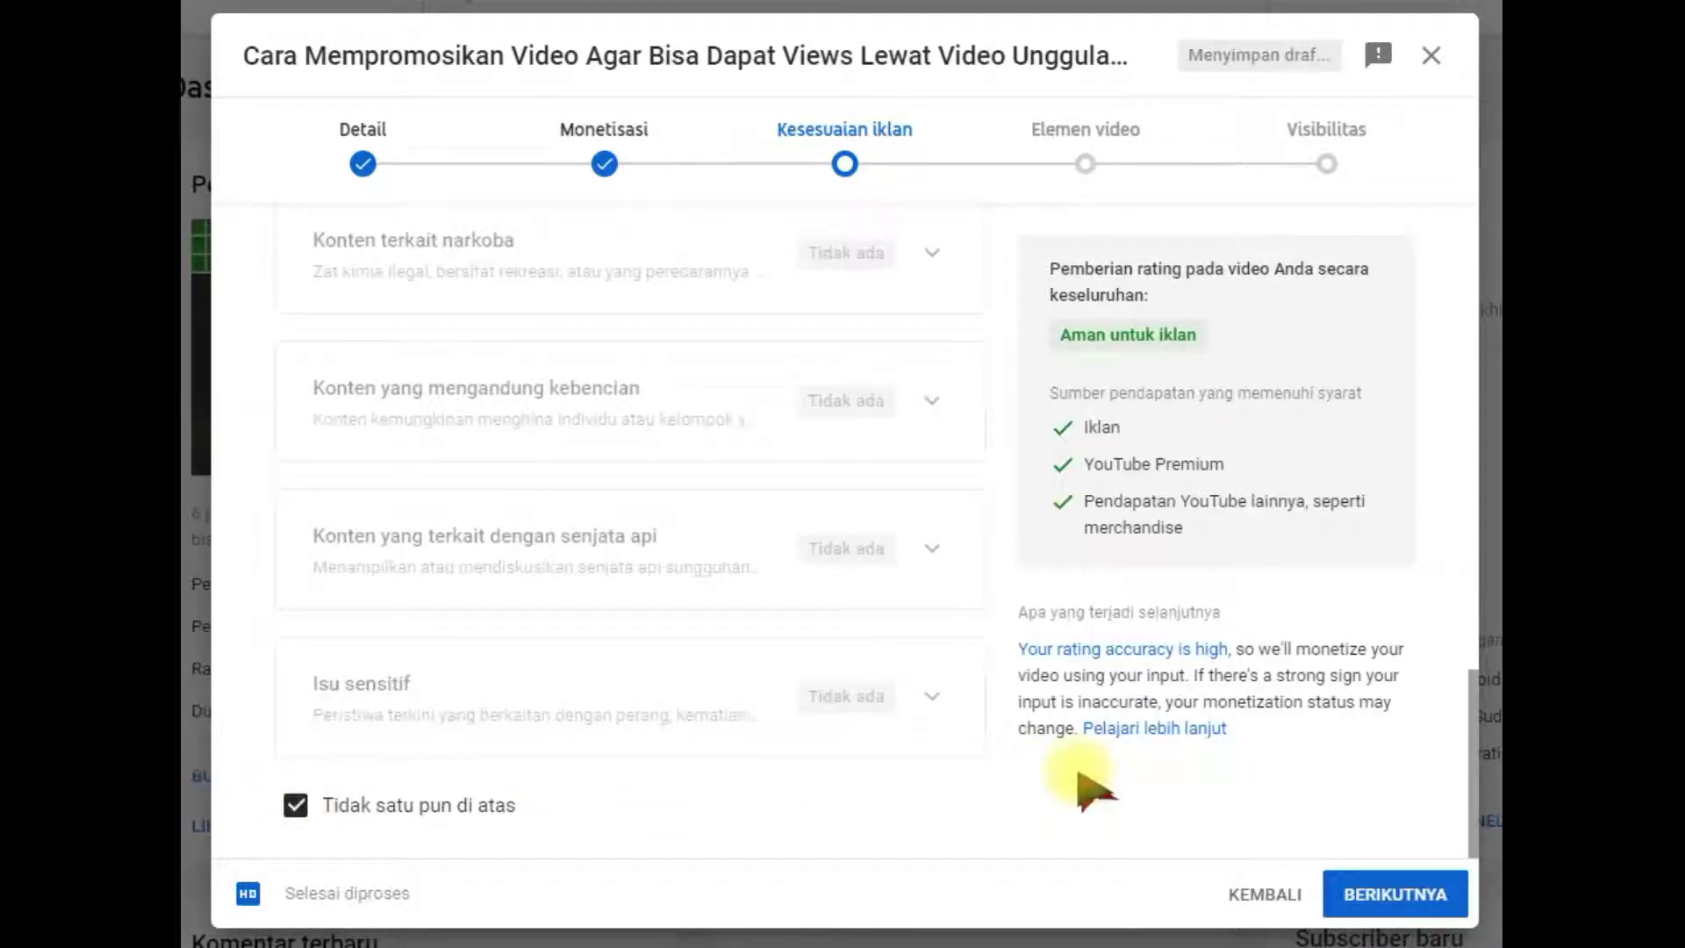
Examine the video's overall ad rating, its eligible revenue sources and the answer for each content category.
{"action": "scroll", "coordinate": [763, 807], "scroll_direction": "up", "scroll_amount": 5}
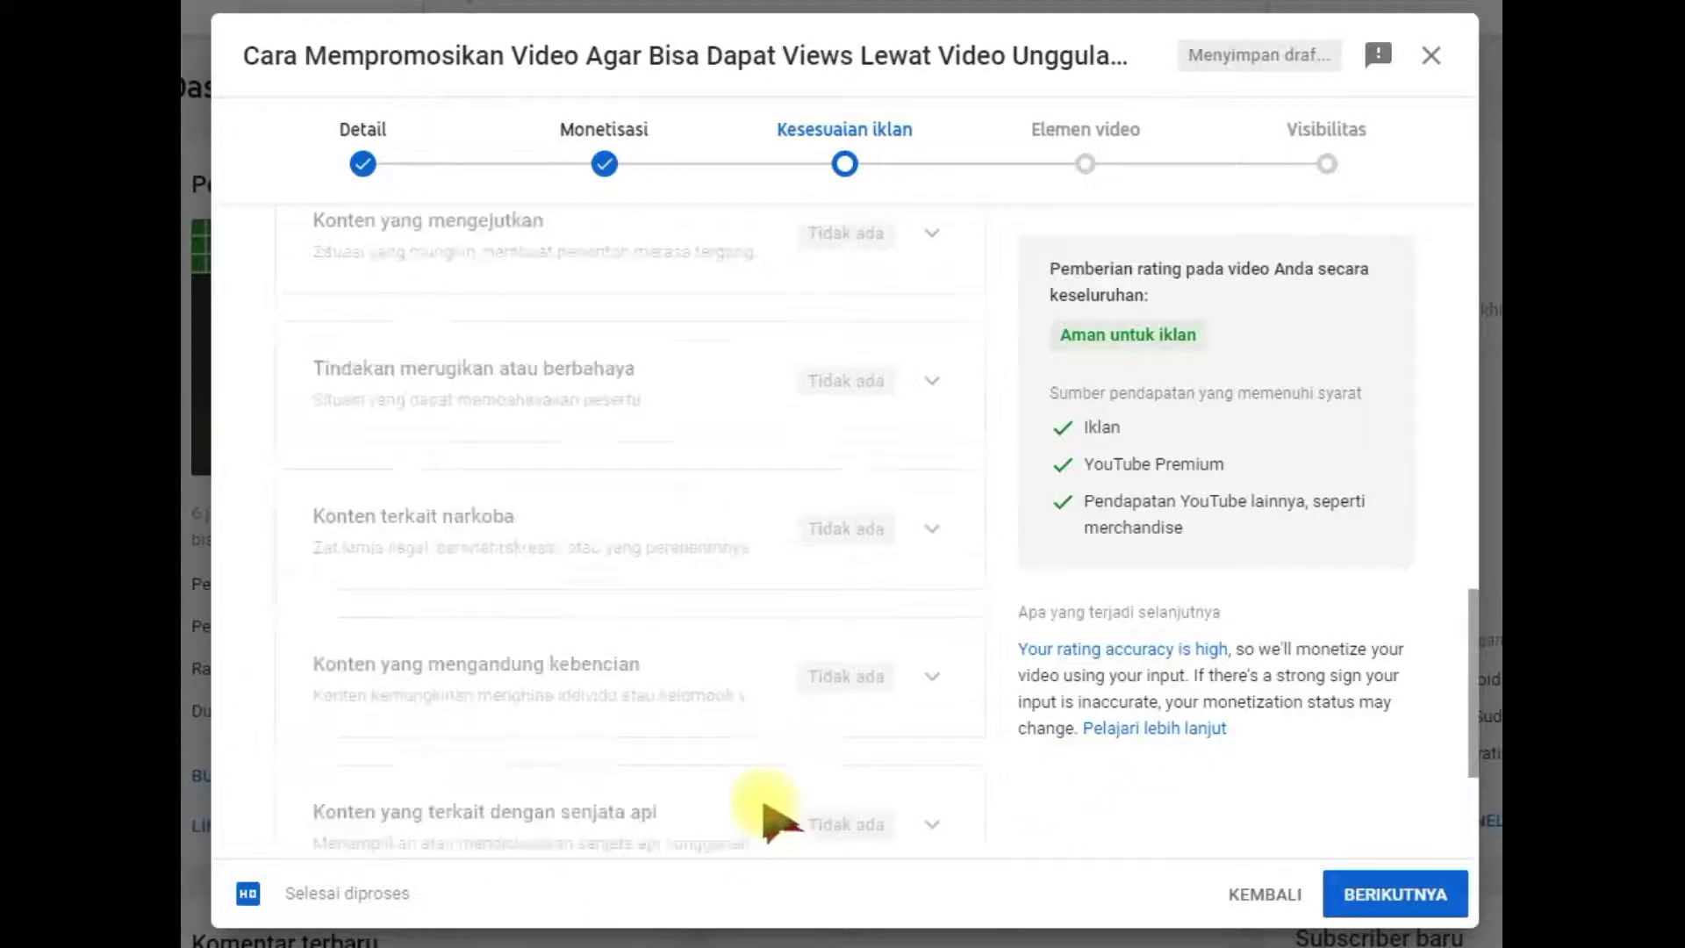
{"action": "scroll", "coordinate": [509, 469], "scroll_direction": "up", "scroll_amount": 8}
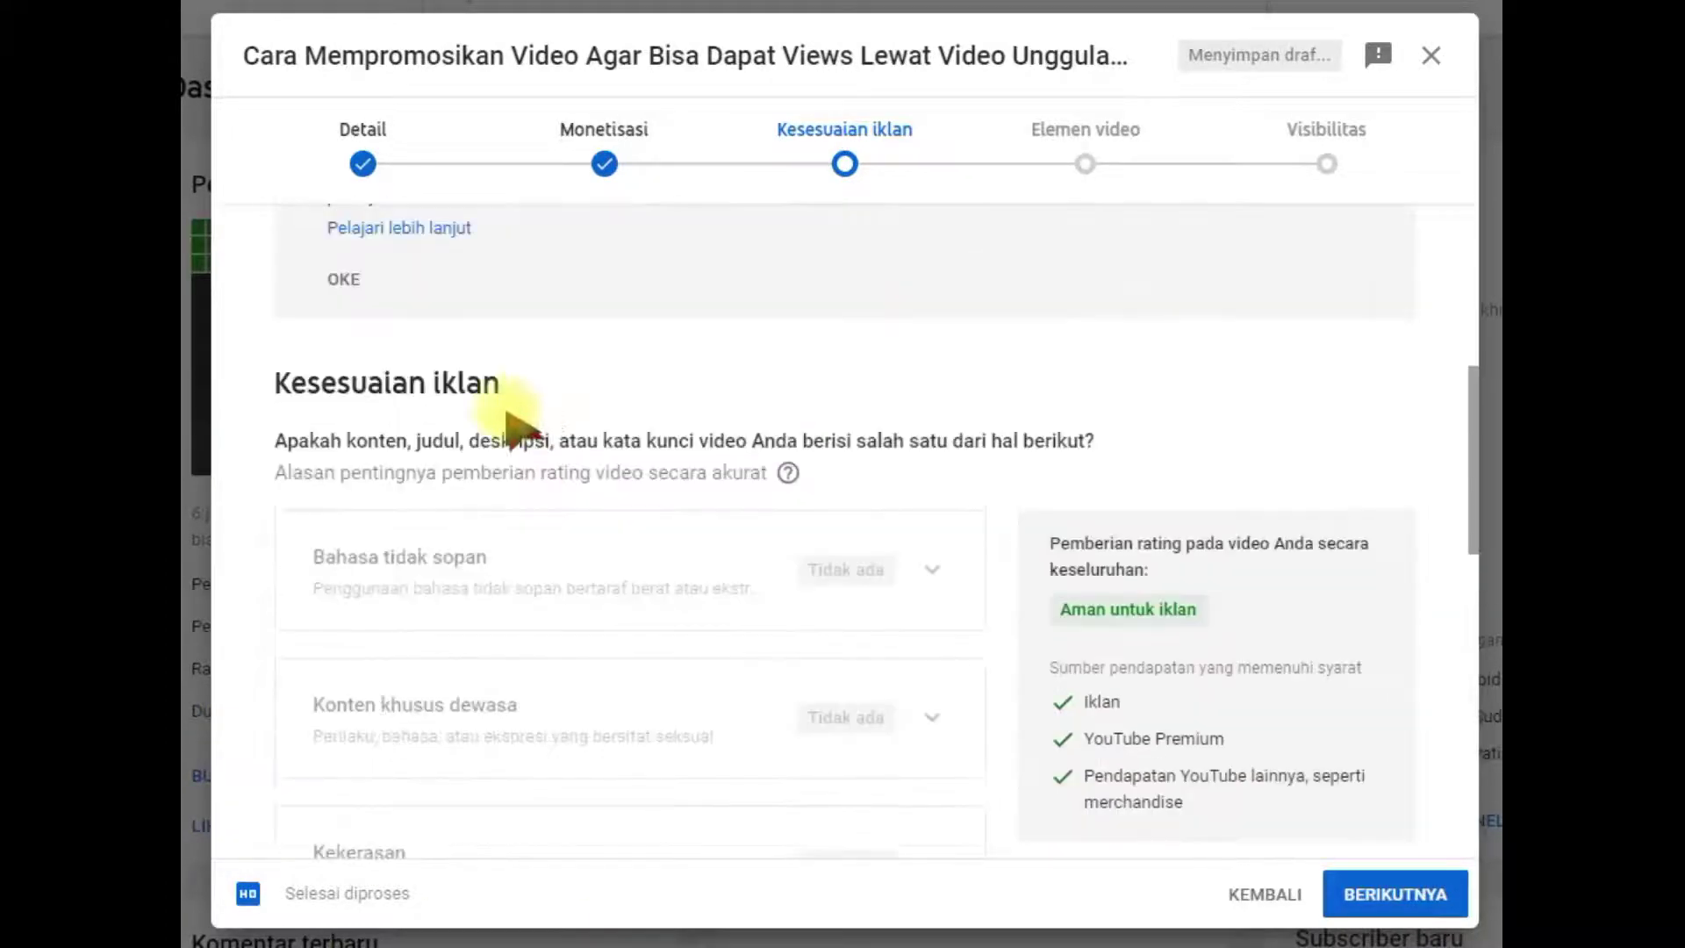
{"action": "scroll", "coordinate": [535, 597], "scroll_direction": "down", "scroll_amount": 2}
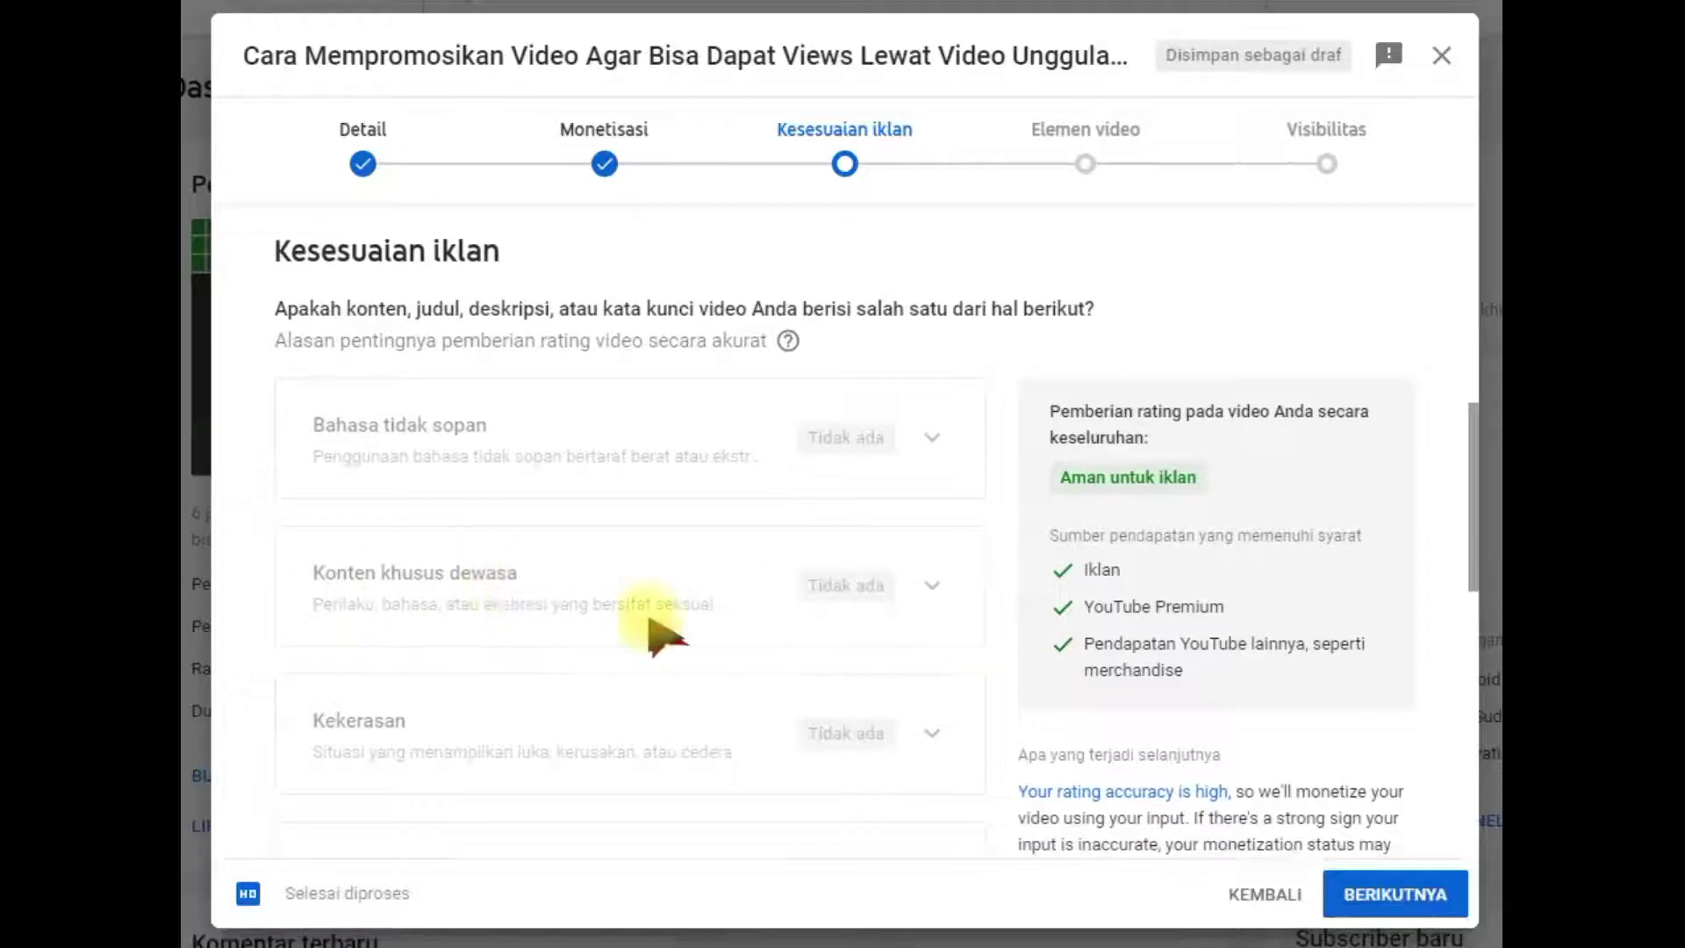
{"action": "scroll", "coordinate": [527, 606], "scroll_direction": "down", "scroll_amount": 6}
{"action": "scroll", "coordinate": [557, 680], "scroll_direction": "down", "scroll_amount": 5}
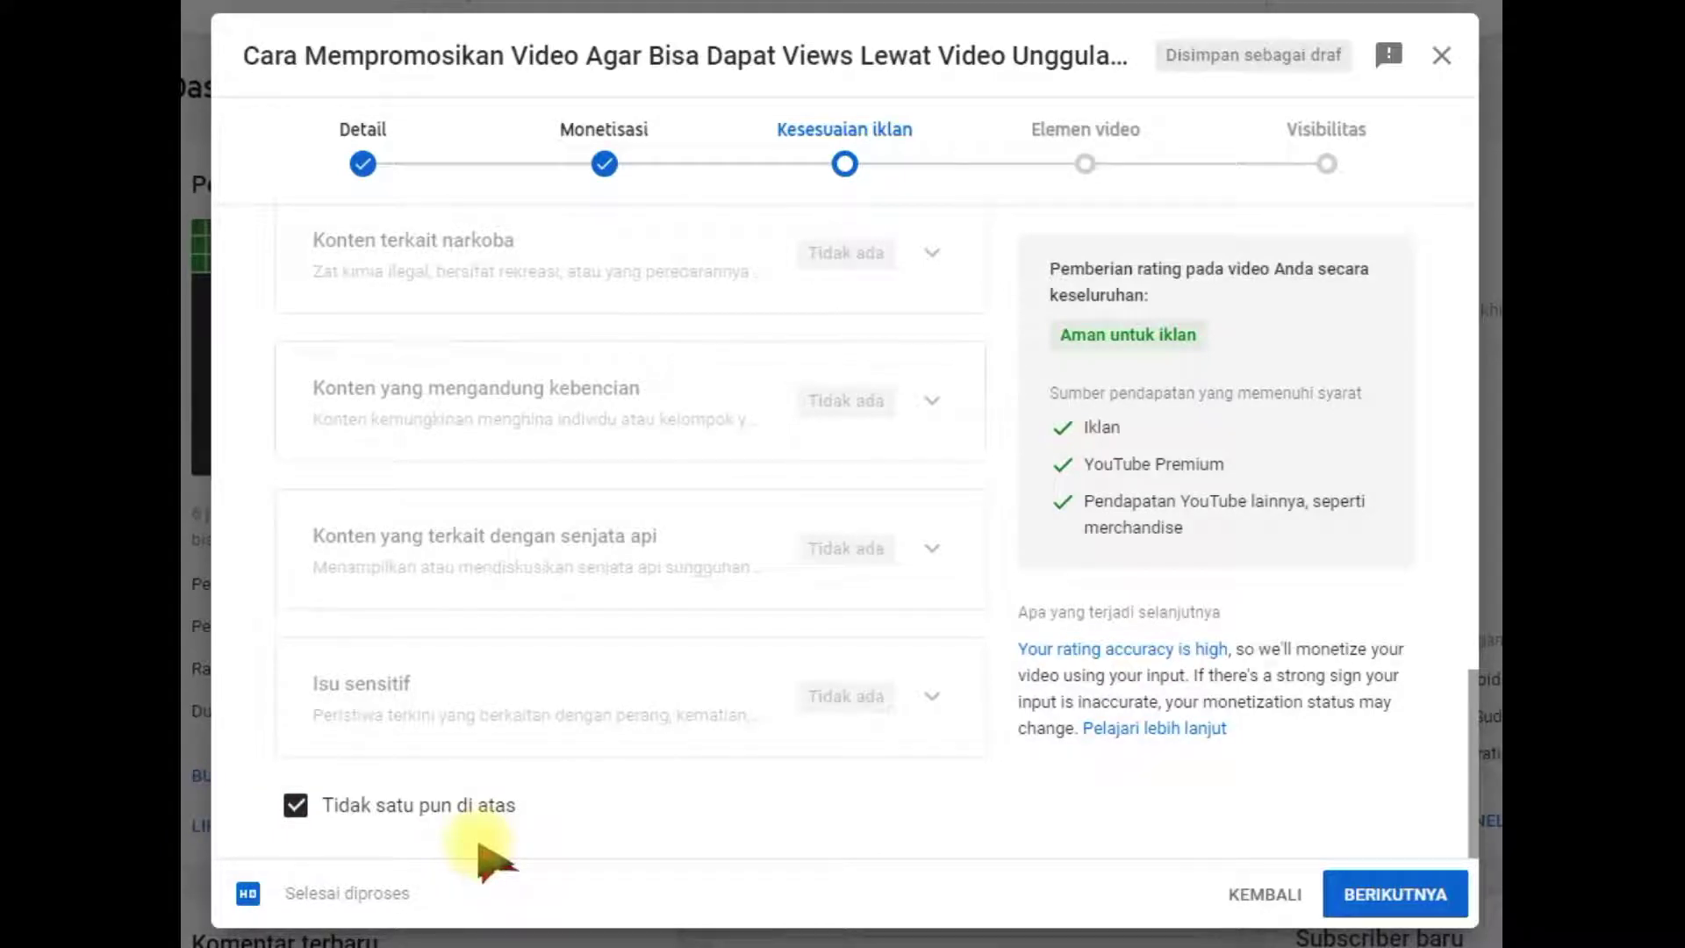
{"action": "scroll", "coordinate": [487, 844], "scroll_direction": "up", "scroll_amount": 15}
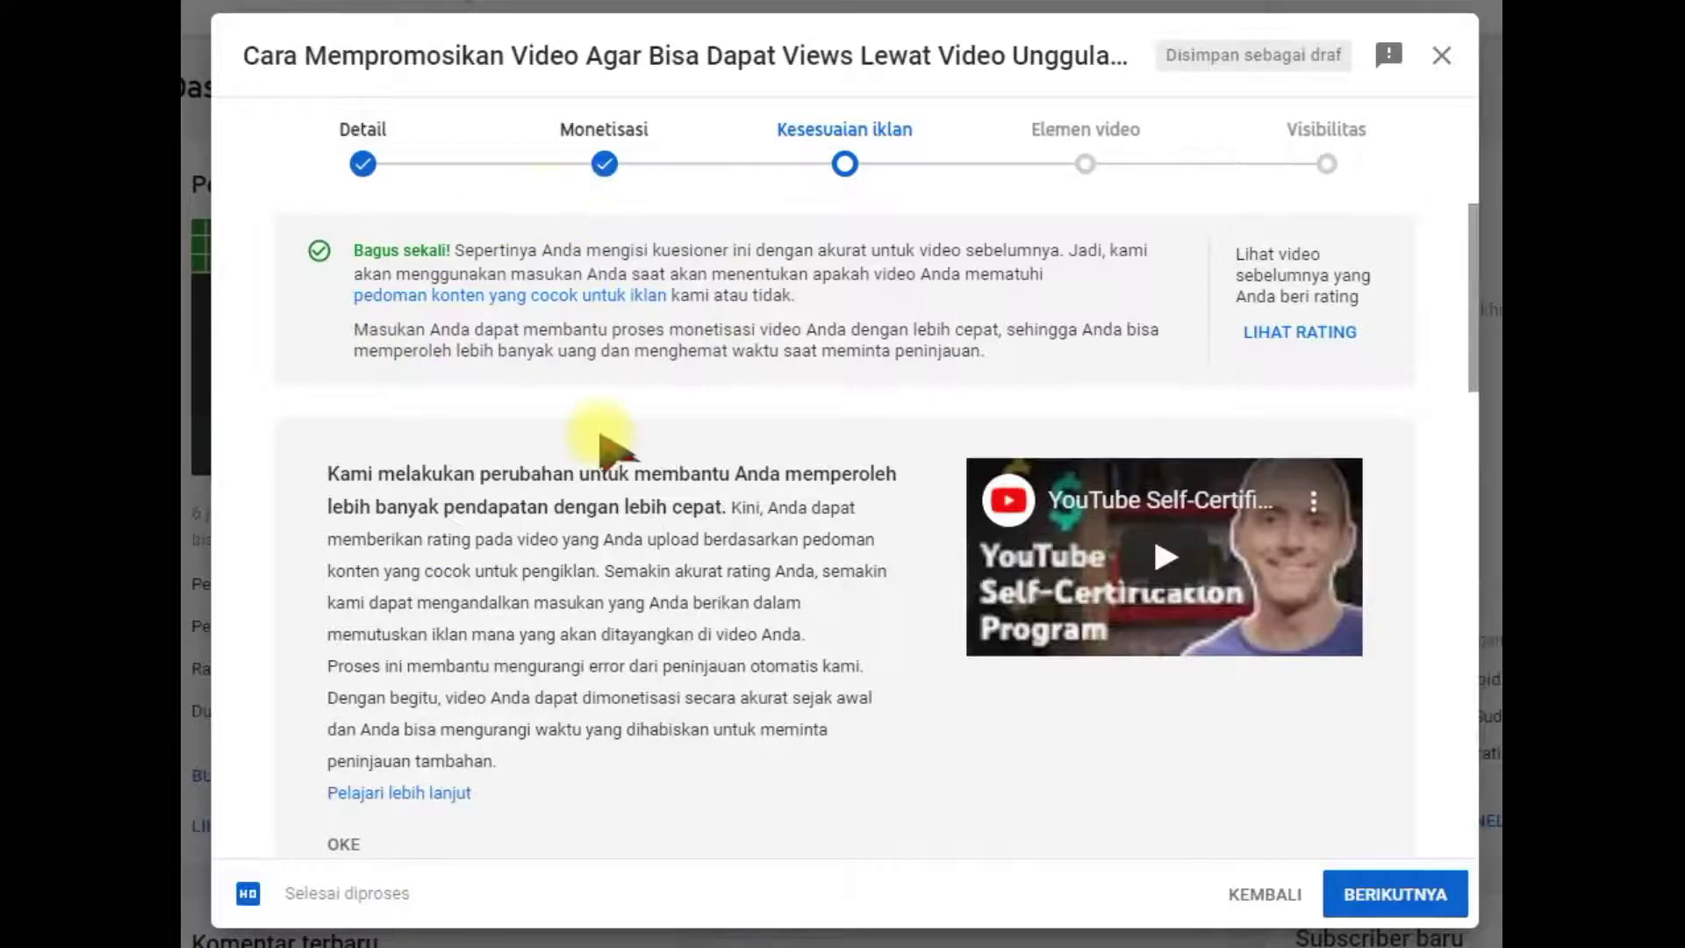
{"action": "scroll", "coordinate": [715, 640], "scroll_direction": "down", "scroll_amount": 12}
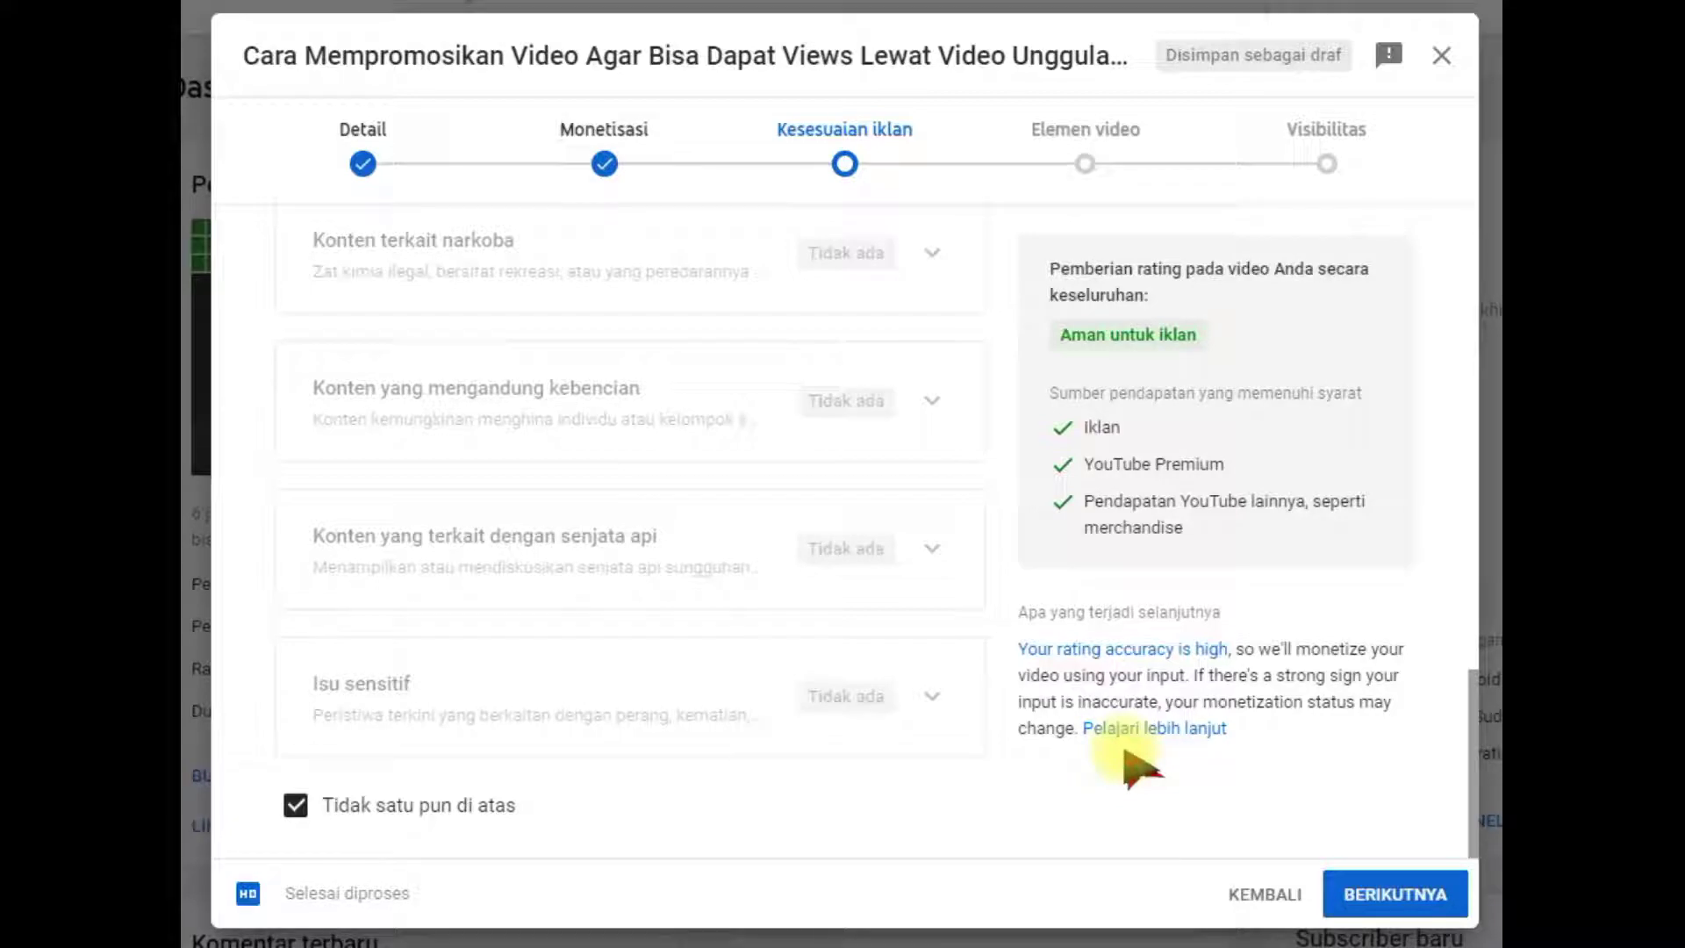
{"action": "scroll", "coordinate": [1132, 765], "scroll_direction": "up", "scroll_amount": 10}
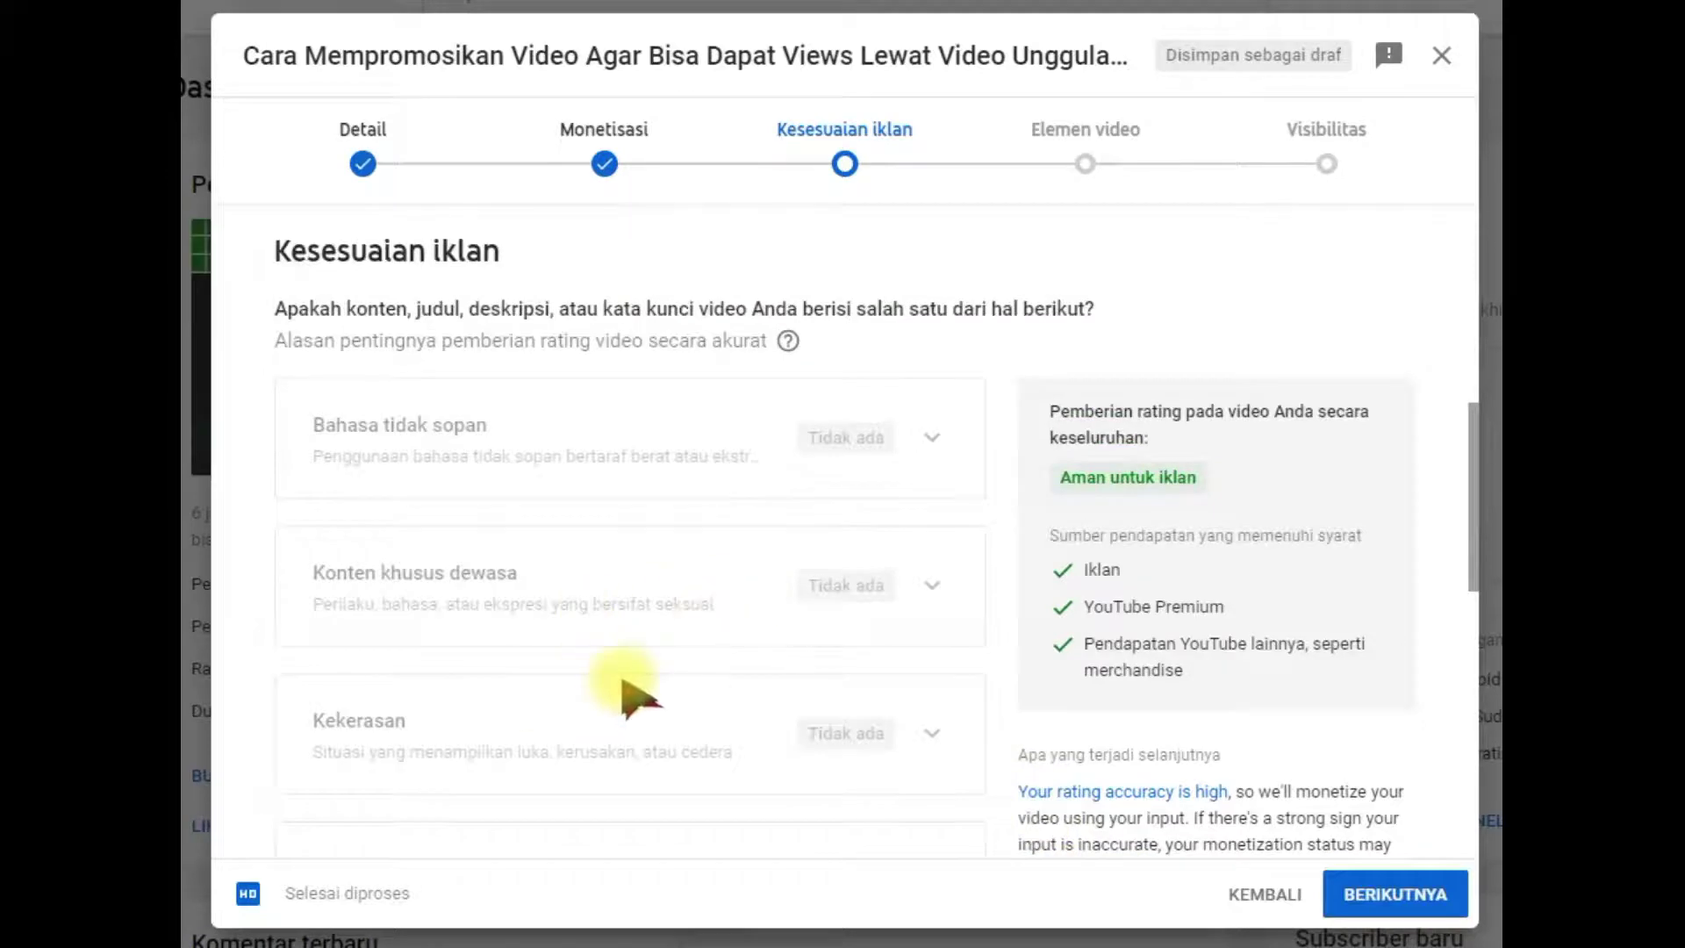
{"action": "scroll", "coordinate": [501, 256], "scroll_direction": "down", "scroll_amount": 5}
{"action": "scroll", "coordinate": [508, 451], "scroll_direction": "up", "scroll_amount": 2}
{"action": "scroll", "coordinate": [505, 452], "scroll_direction": "down", "scroll_amount": 5}
{"action": "scroll", "coordinate": [513, 452], "scroll_direction": "down", "scroll_amount": 3}
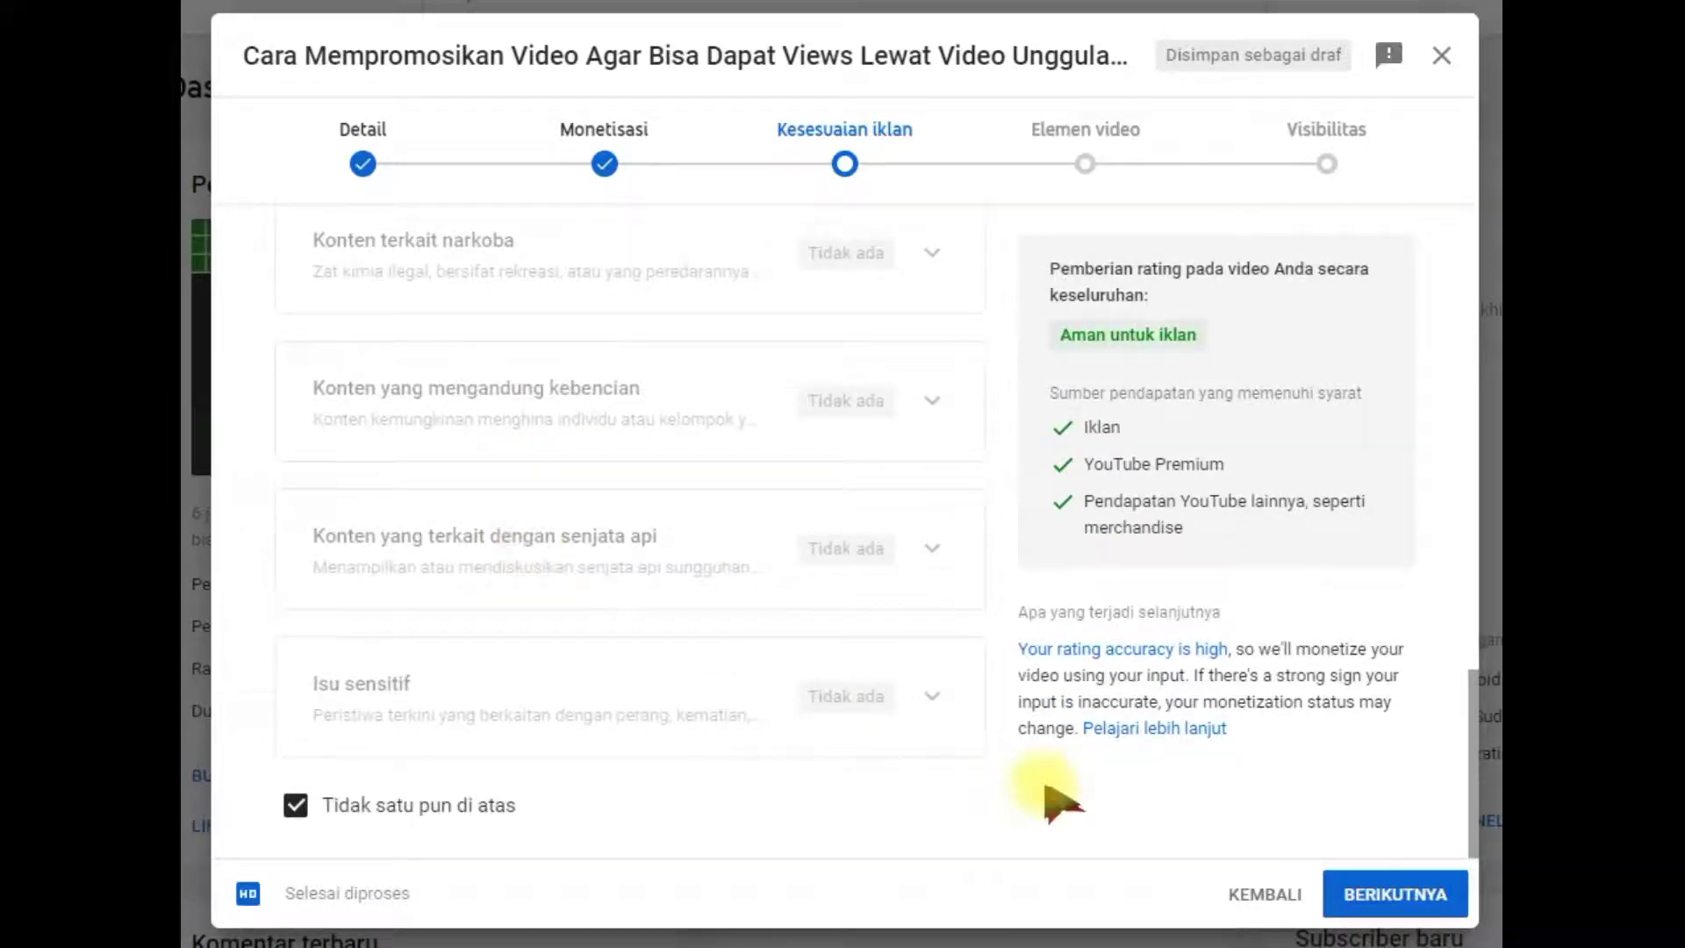
Keep Tidak satu pun di atas selected and proceed from ad suitability to the Elemen video stage.
{"action": "key", "text": "space"}
{"action": "left_click", "coordinate": [515, 805]}
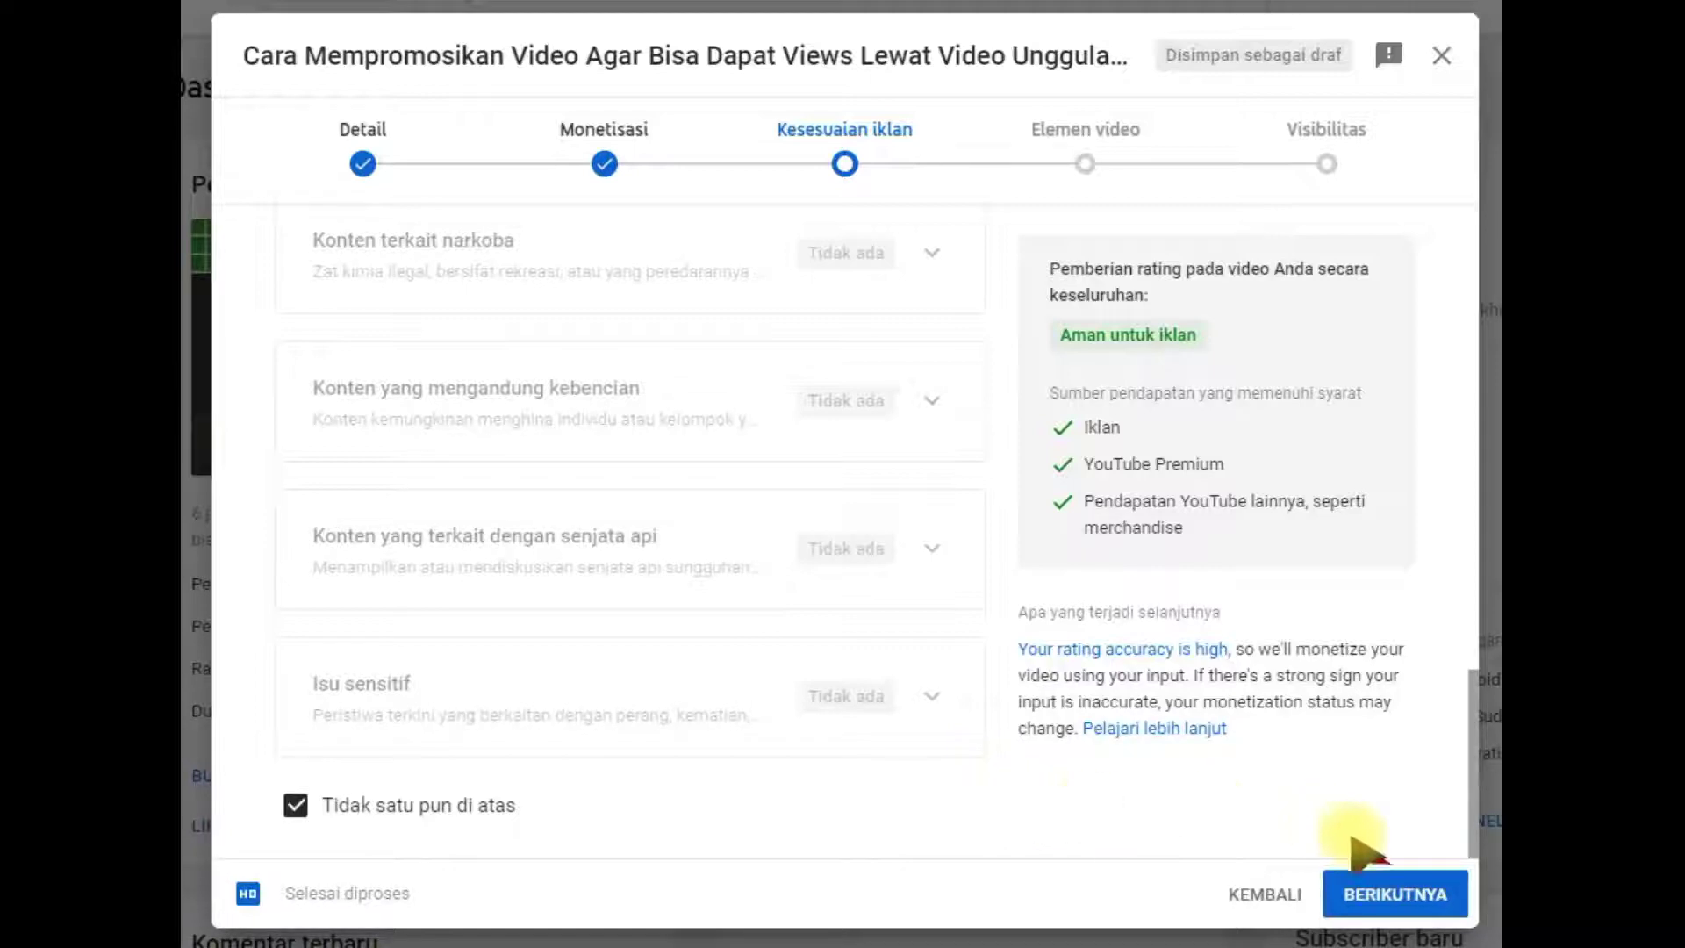
{"action": "left_click", "coordinate": [1395, 899]}
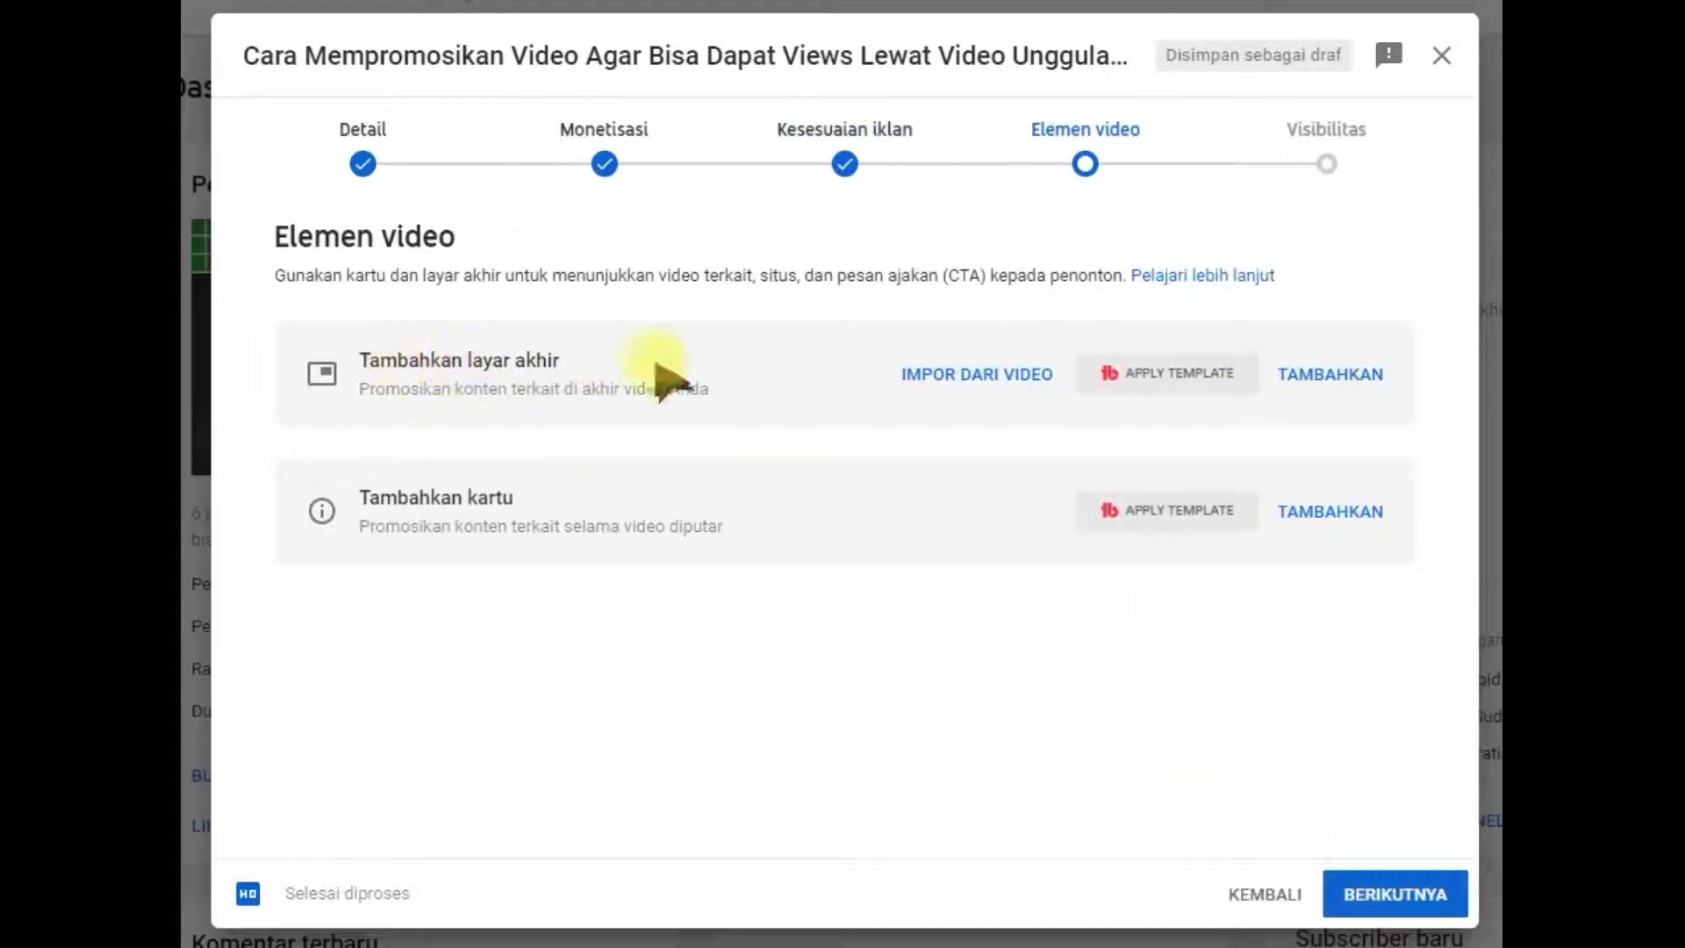
Add an end screen using the layout imported from the latest video, and save it.
{"action": "left_click", "coordinate": [1350, 384]}
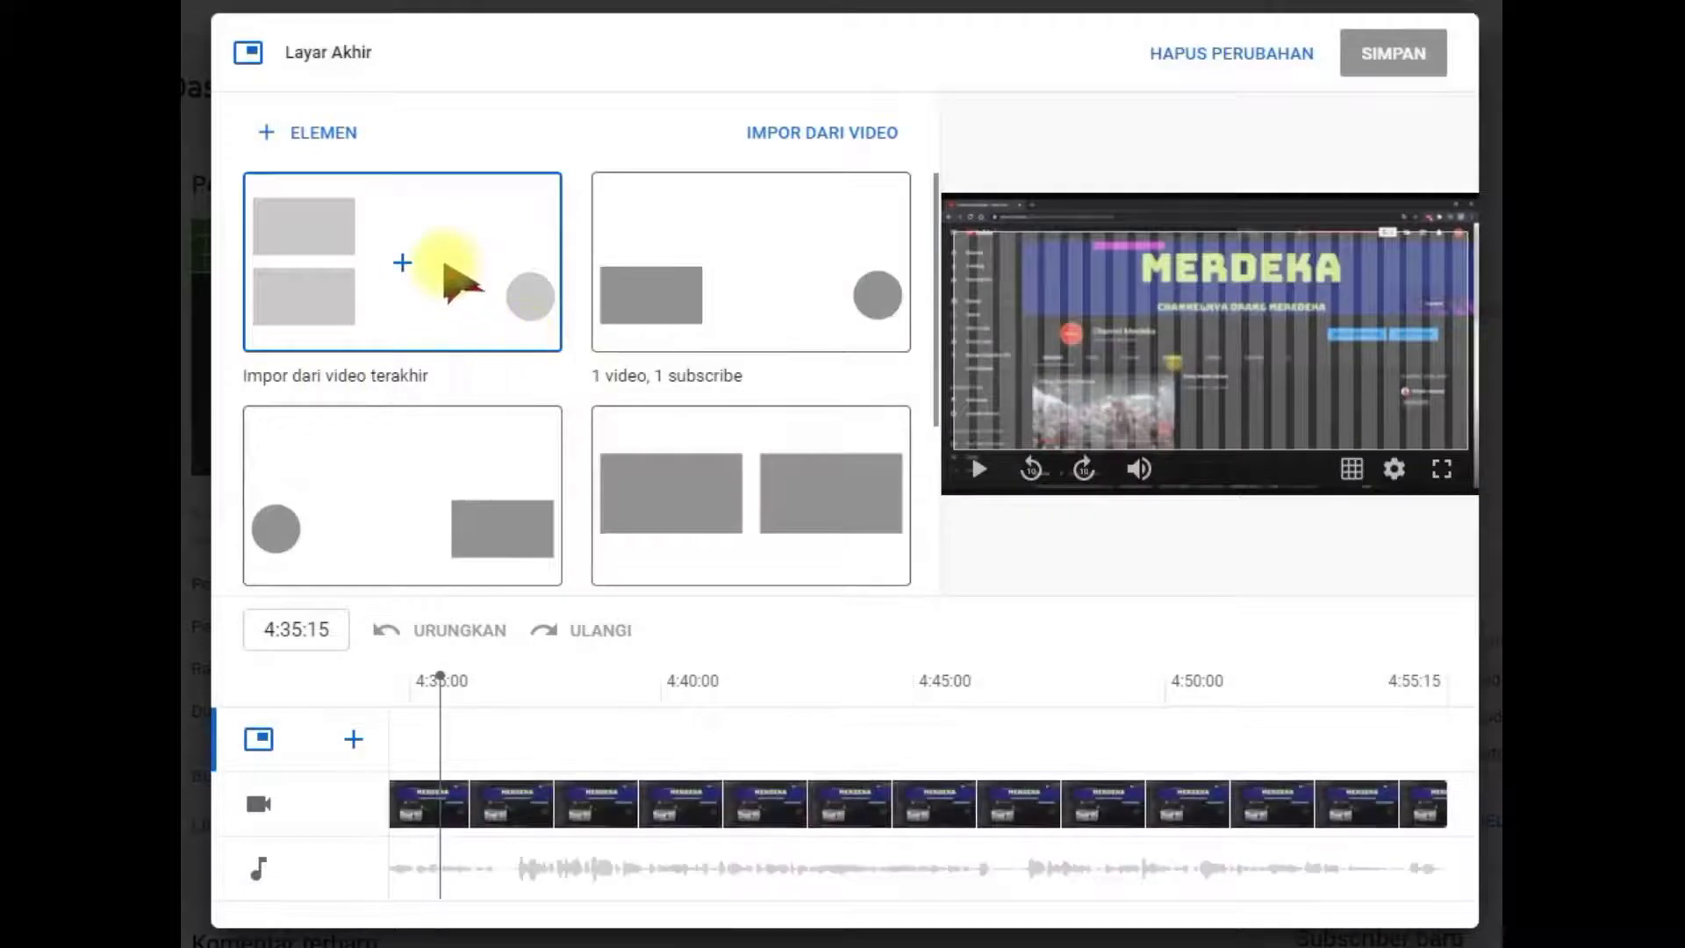
{"action": "left_click", "coordinate": [448, 268]}
{"action": "left_click", "coordinate": [1396, 54]}
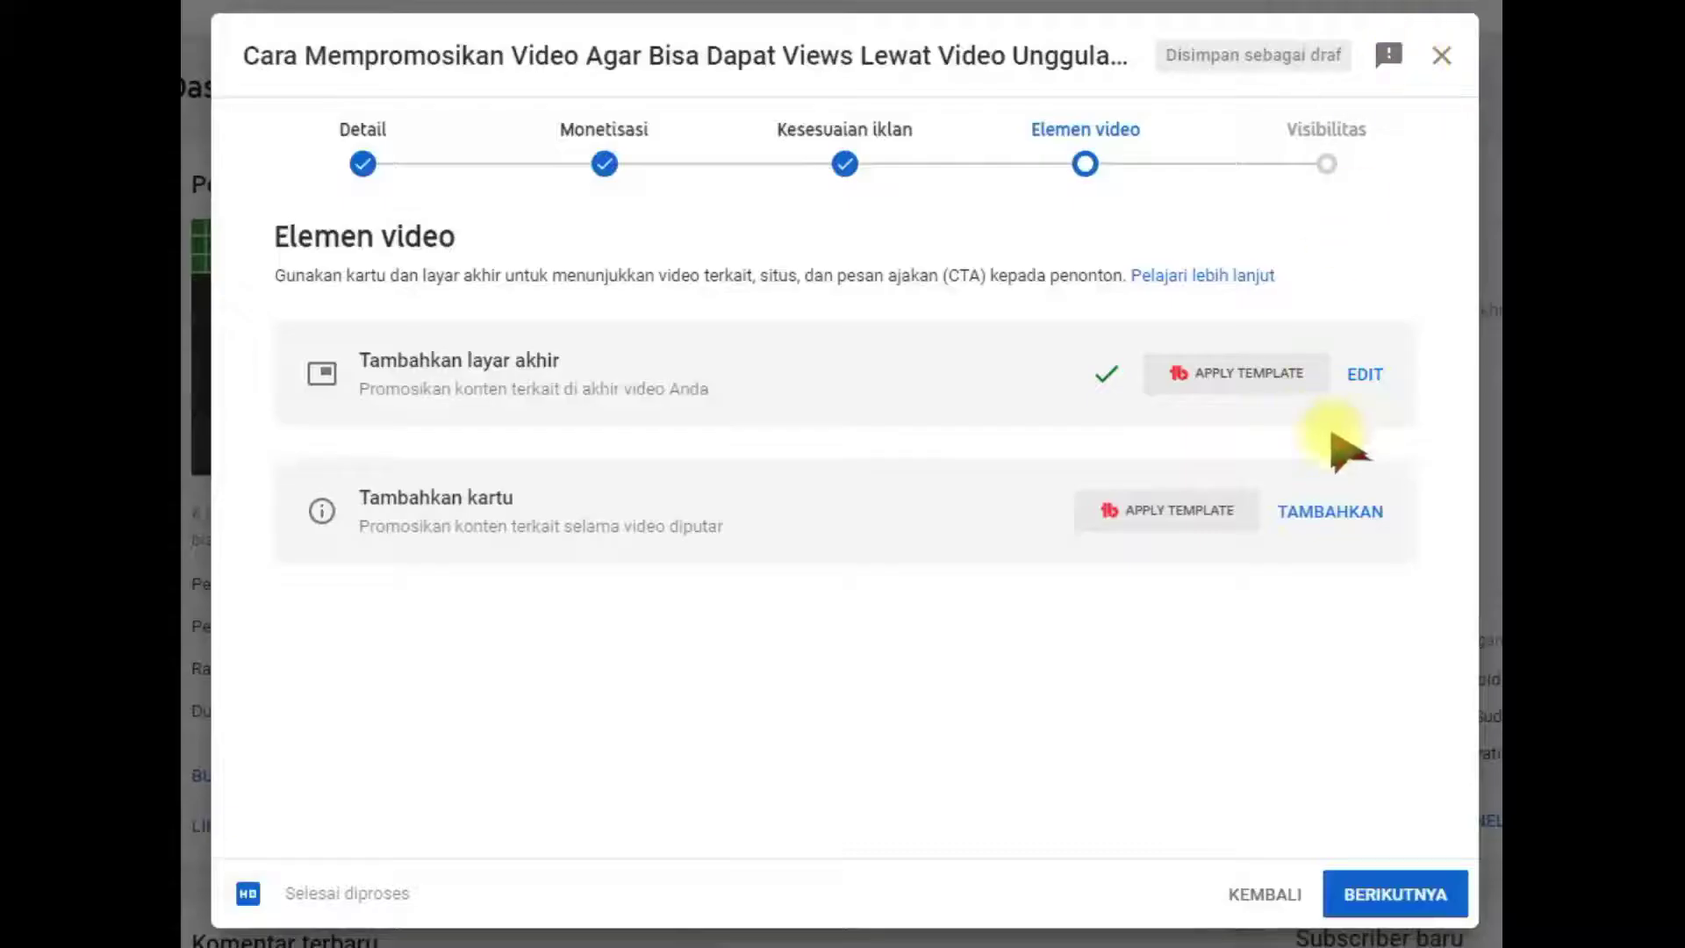
Add video cards for the "Cara Edit Green Screen" video at 0:32:08 and the "Unboxing Tripot Murah" video at 2:04:00.
{"action": "left_click", "coordinate": [1337, 516]}
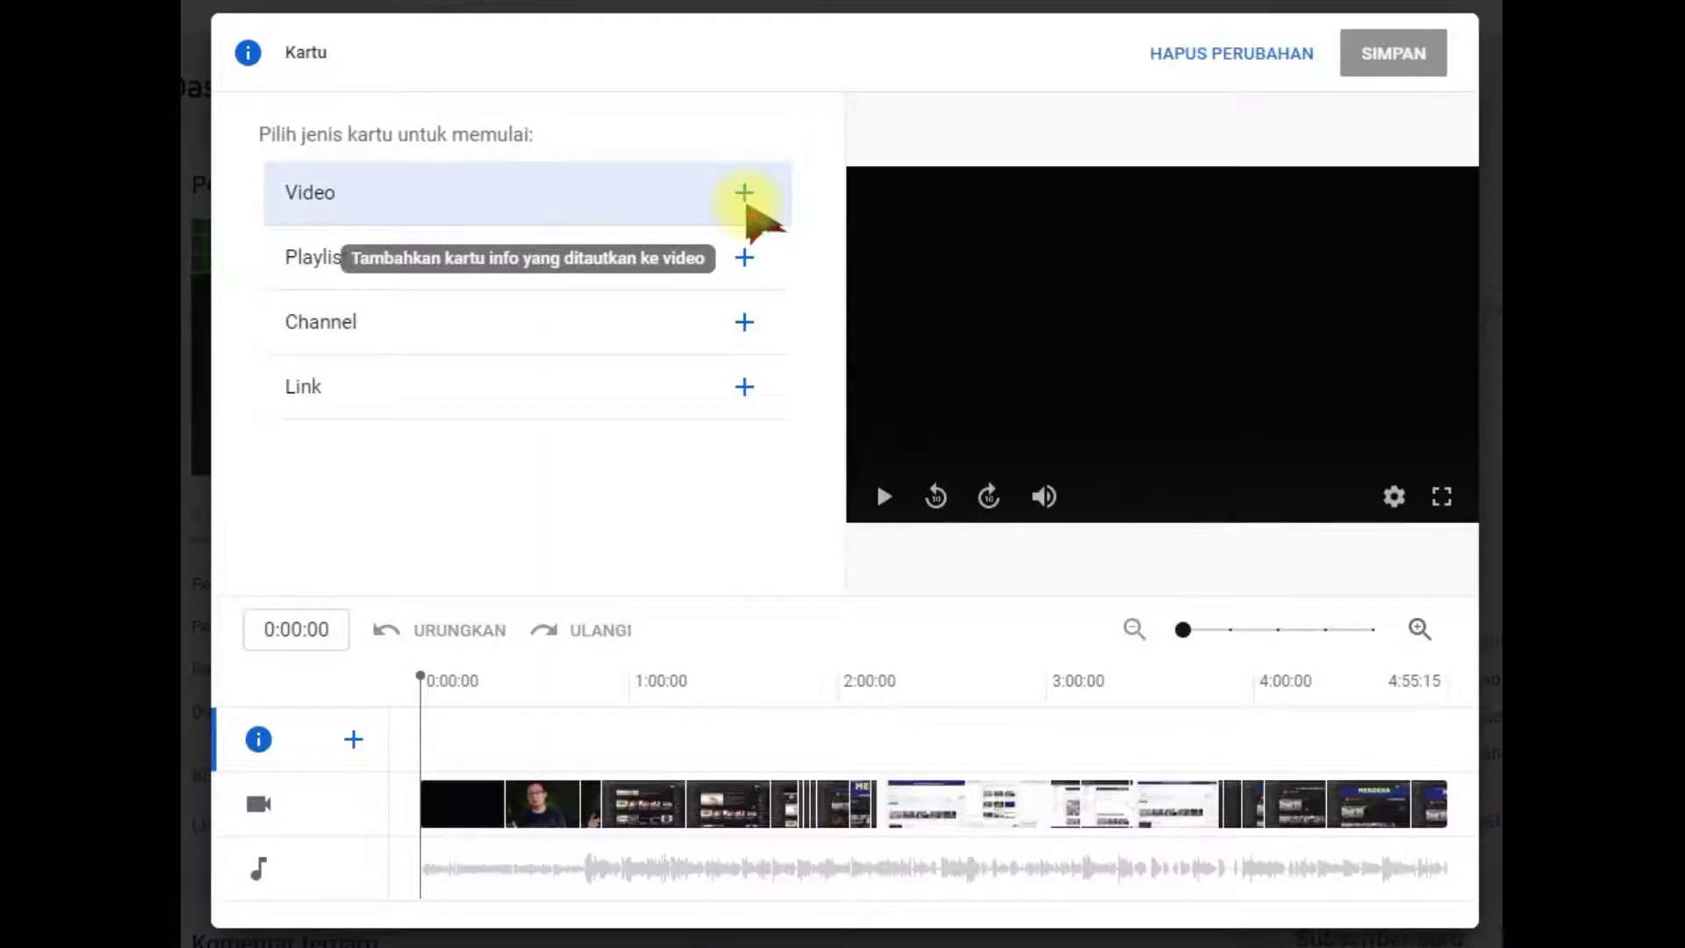
{"action": "left_click", "coordinate": [538, 681]}
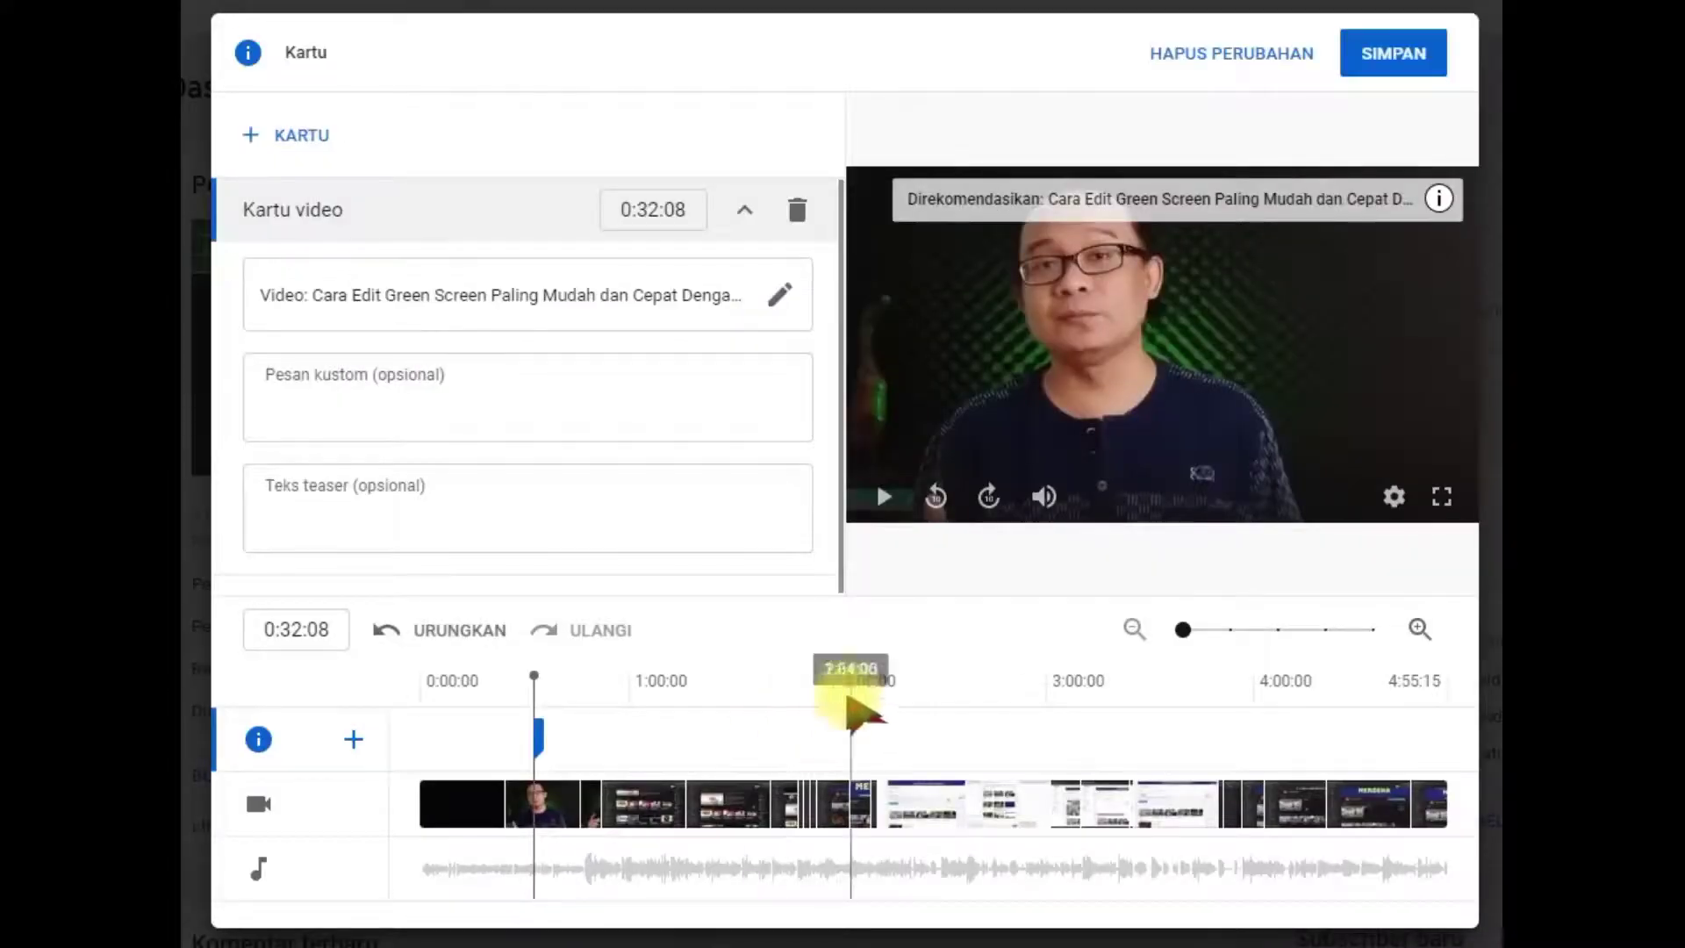
{"action": "left_click", "coordinate": [853, 681]}
{"action": "left_click", "coordinate": [263, 131]}
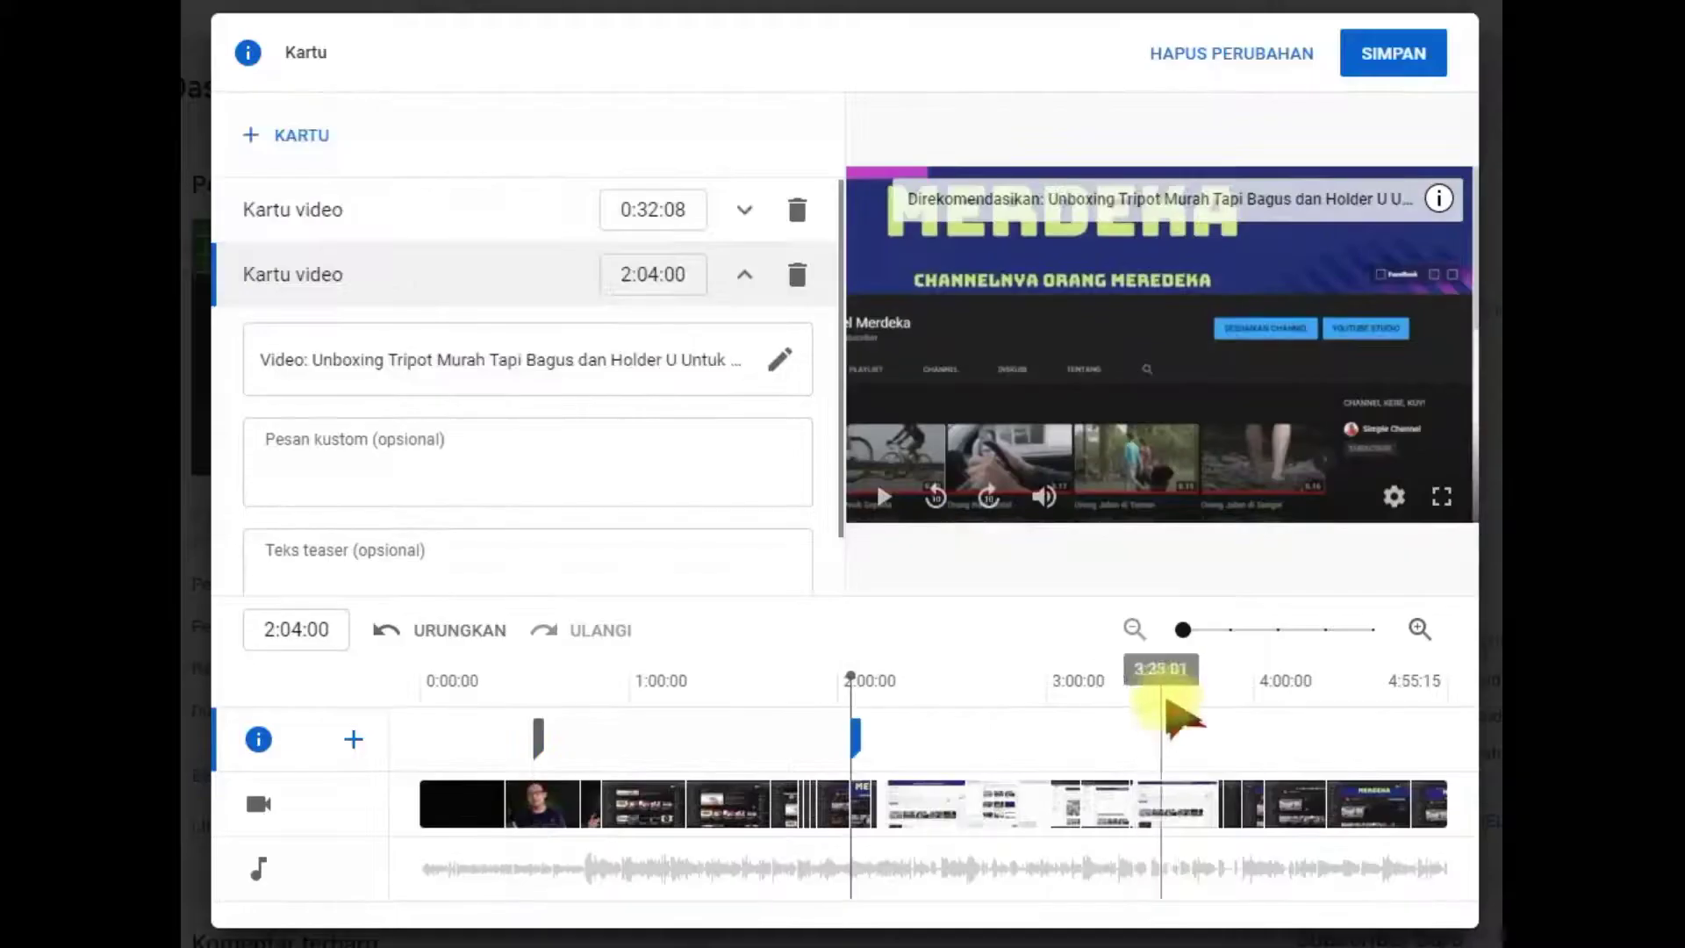
Add a third video card at 3:35:17 linking to the "Cara Menghubungkan Layar HP Android ke PC" video.
{"action": "left_click", "coordinate": [1171, 681]}
{"action": "left_click", "coordinate": [263, 131]}
{"action": "left_click", "coordinate": [326, 133]}
{"action": "left_click", "coordinate": [809, 301]}
Add a fourth video card at 4:30:02 linking to the "Mau Dapat Banyak Subscriber" video, and save the cards.
{"action": "left_click", "coordinate": [1359, 681]}
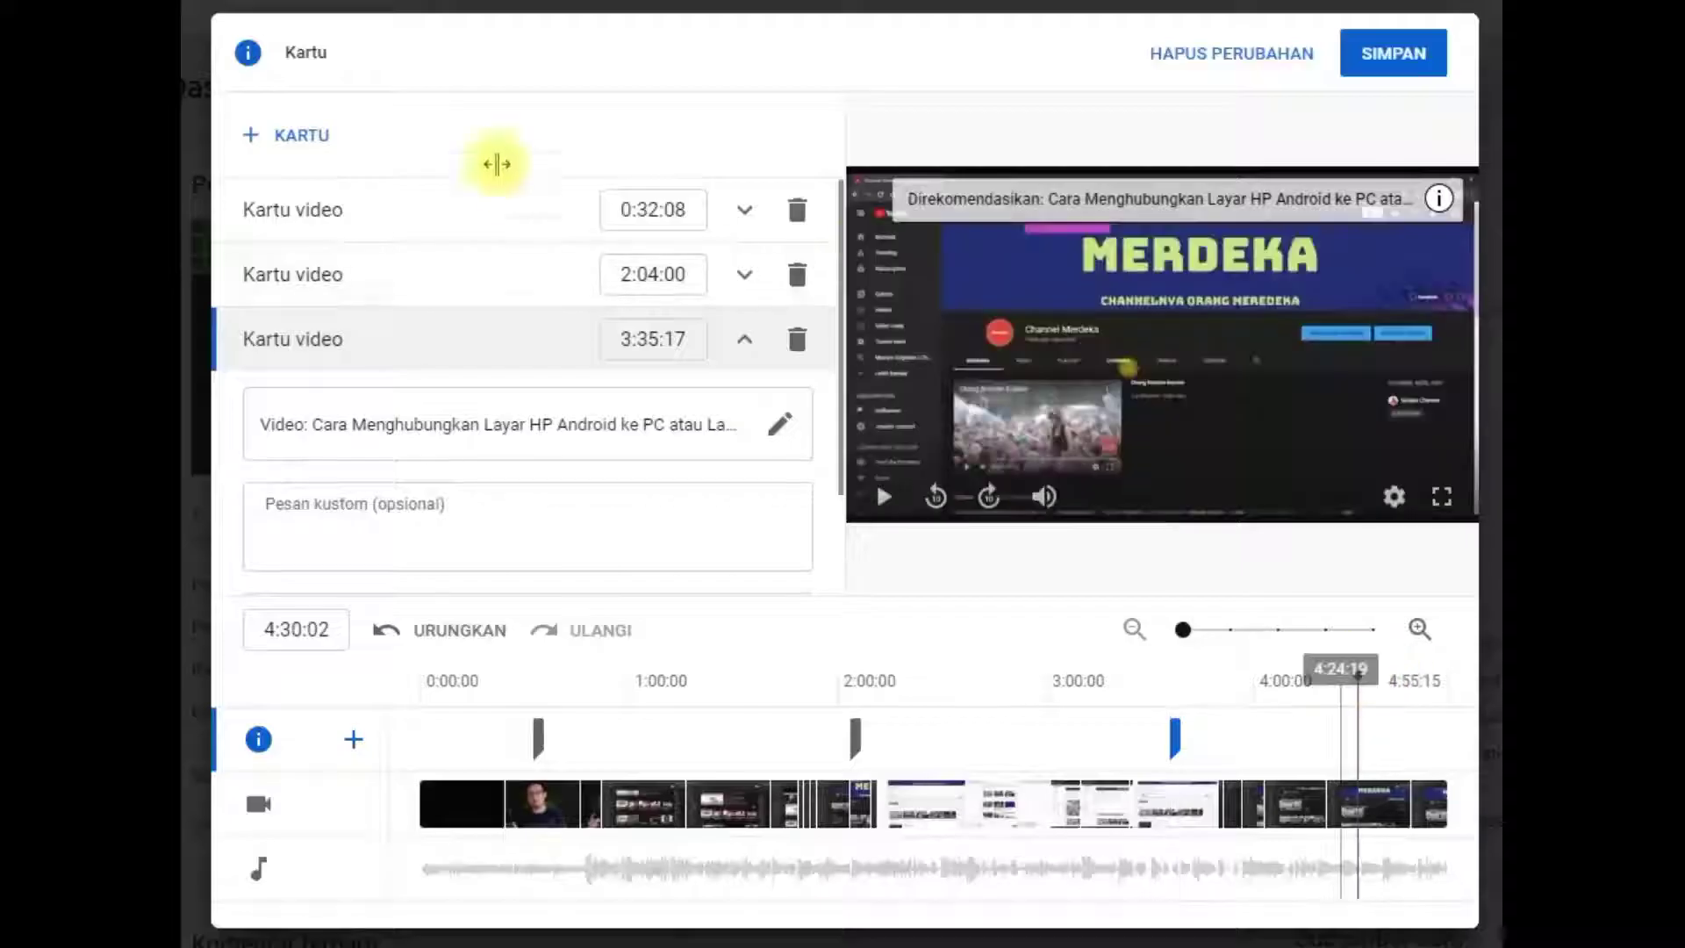
{"action": "left_click", "coordinate": [263, 135]}
{"action": "left_click", "coordinate": [331, 132]}
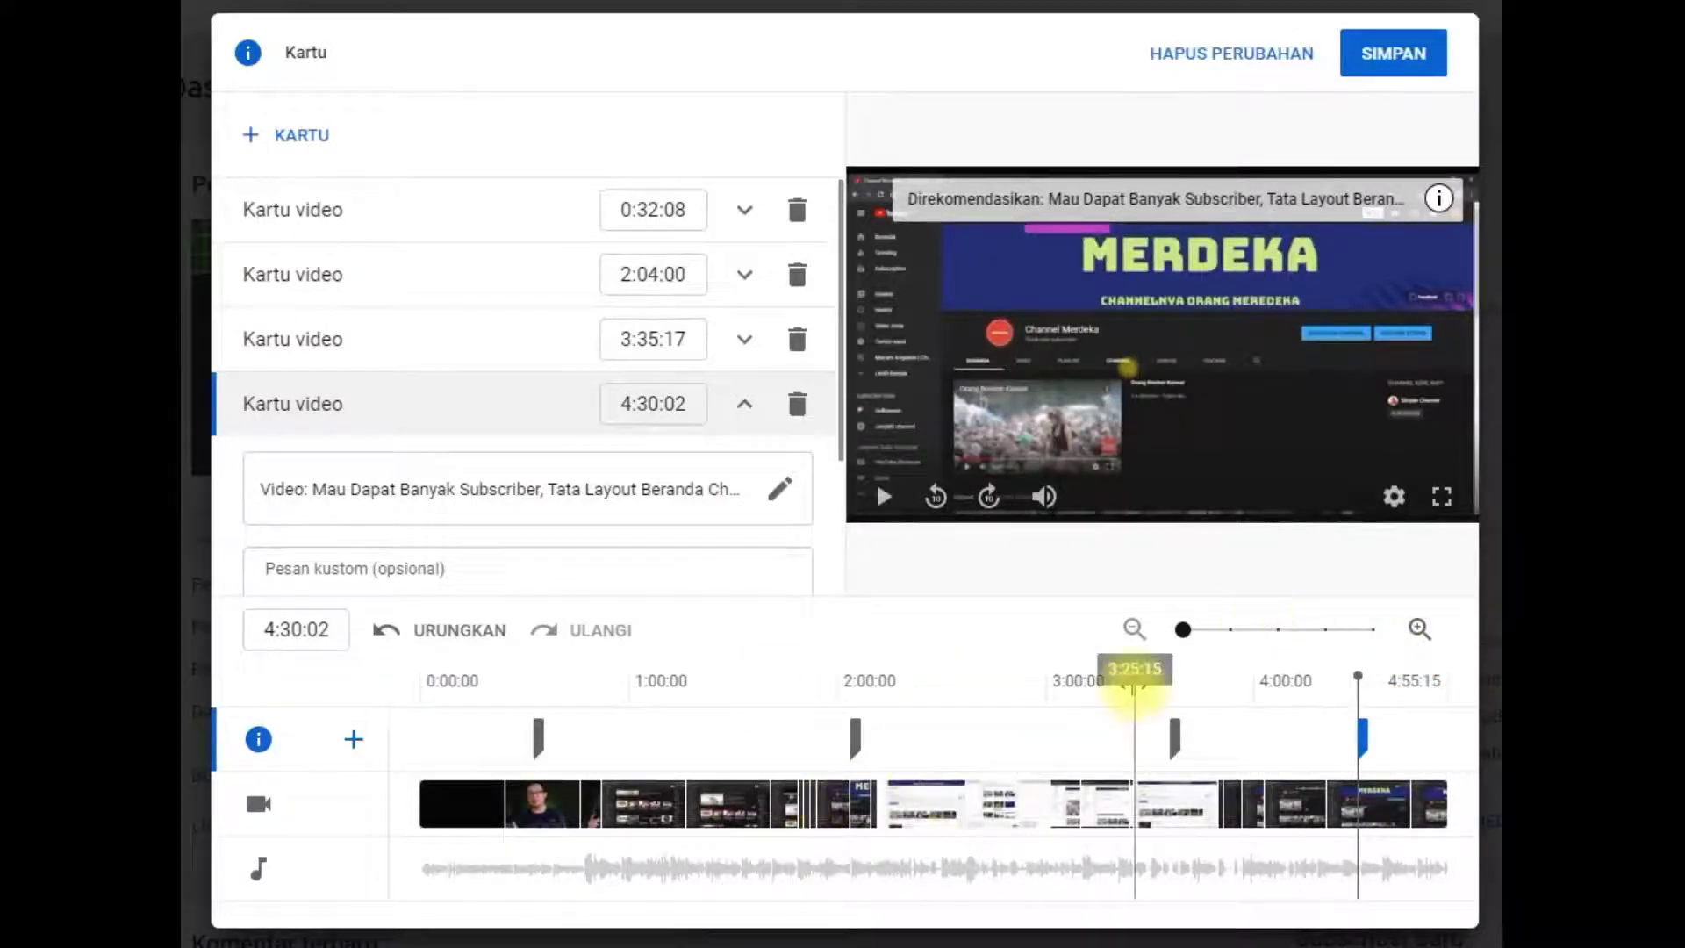
{"action": "left_click", "coordinate": [1415, 52]}
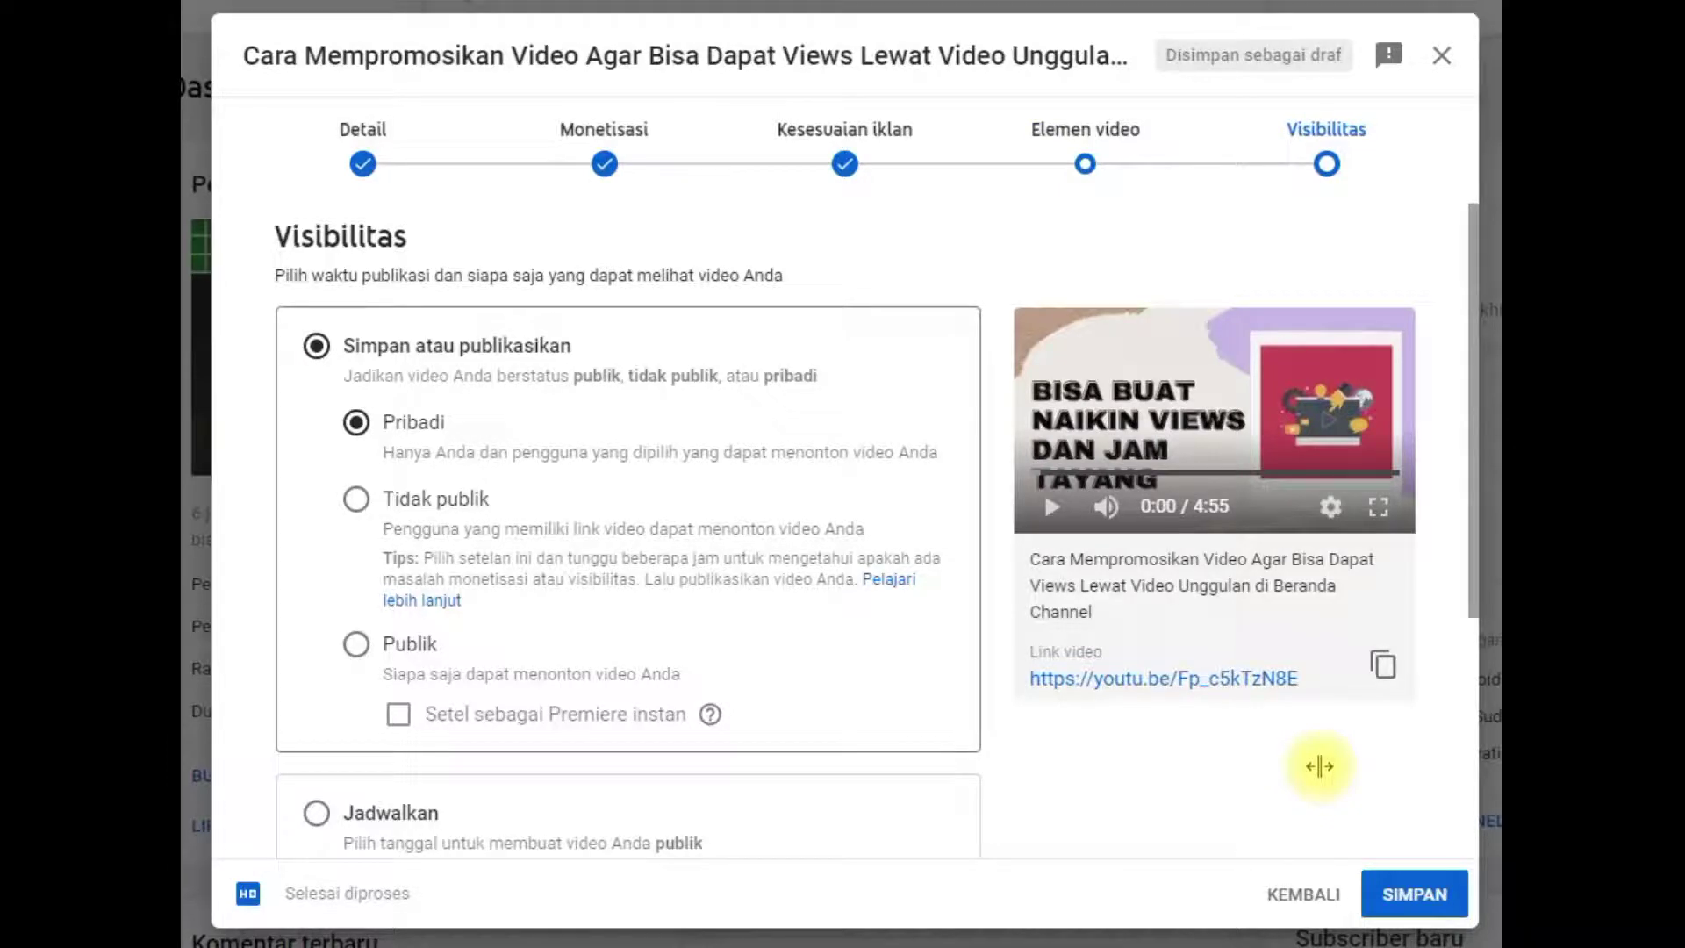
Set the video's visibility to Tidak publik, and review its ad suitability section before returning to the visibility settings.
{"action": "left_click", "coordinate": [417, 516]}
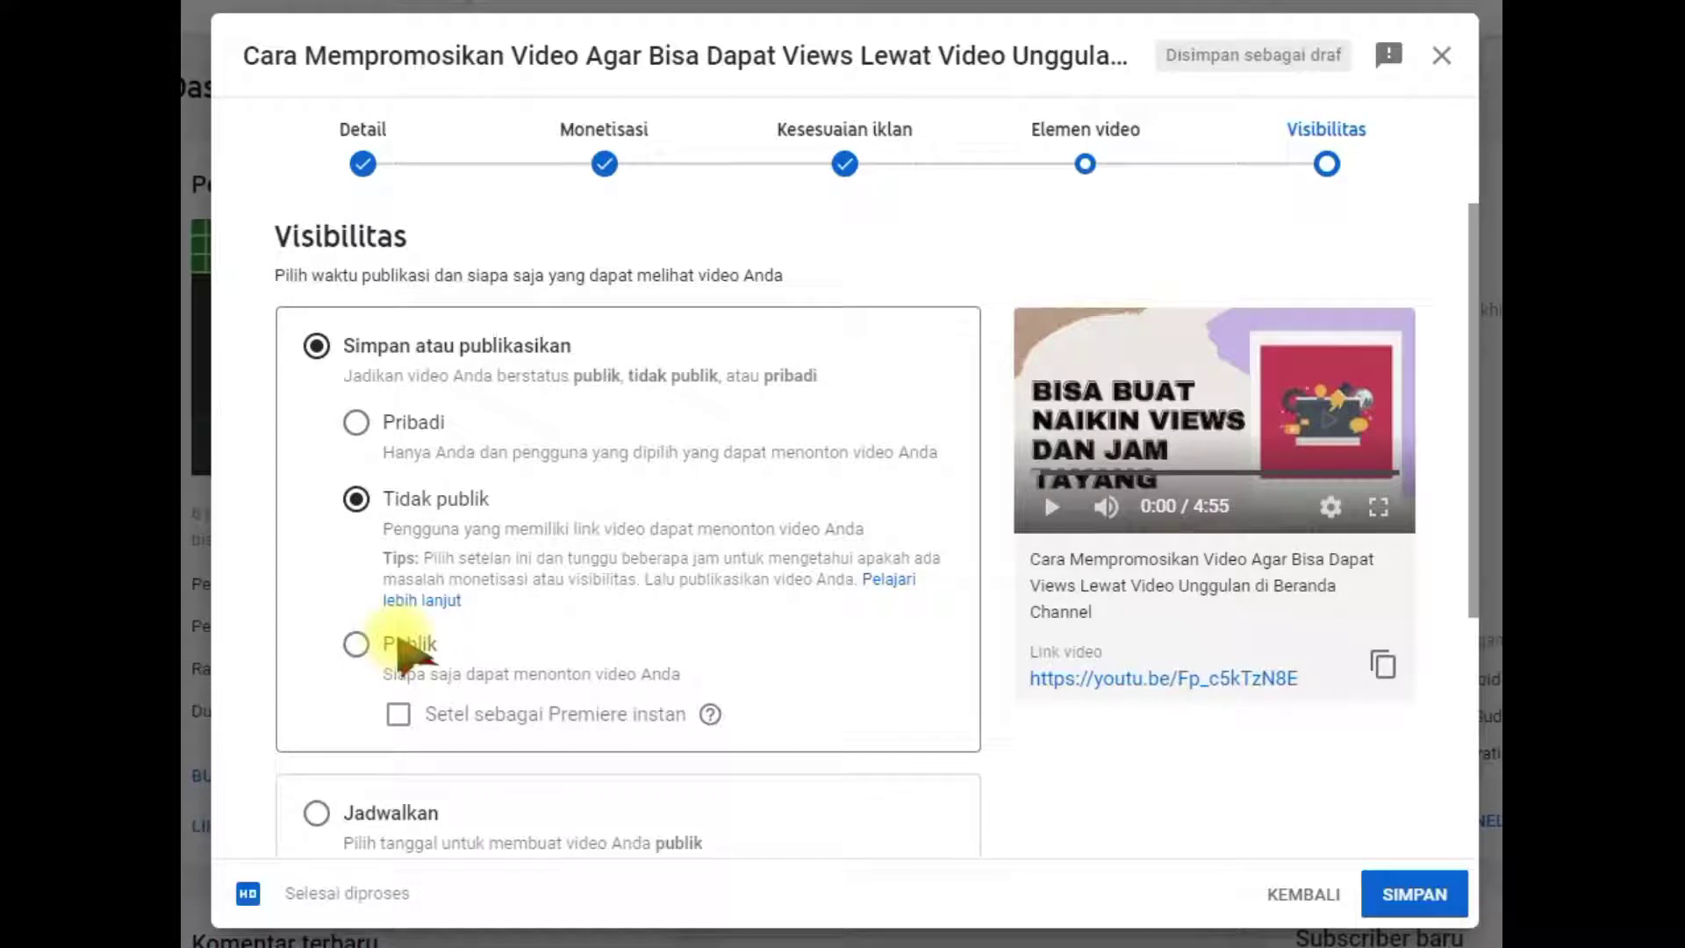
{"action": "left_click", "coordinate": [856, 130]}
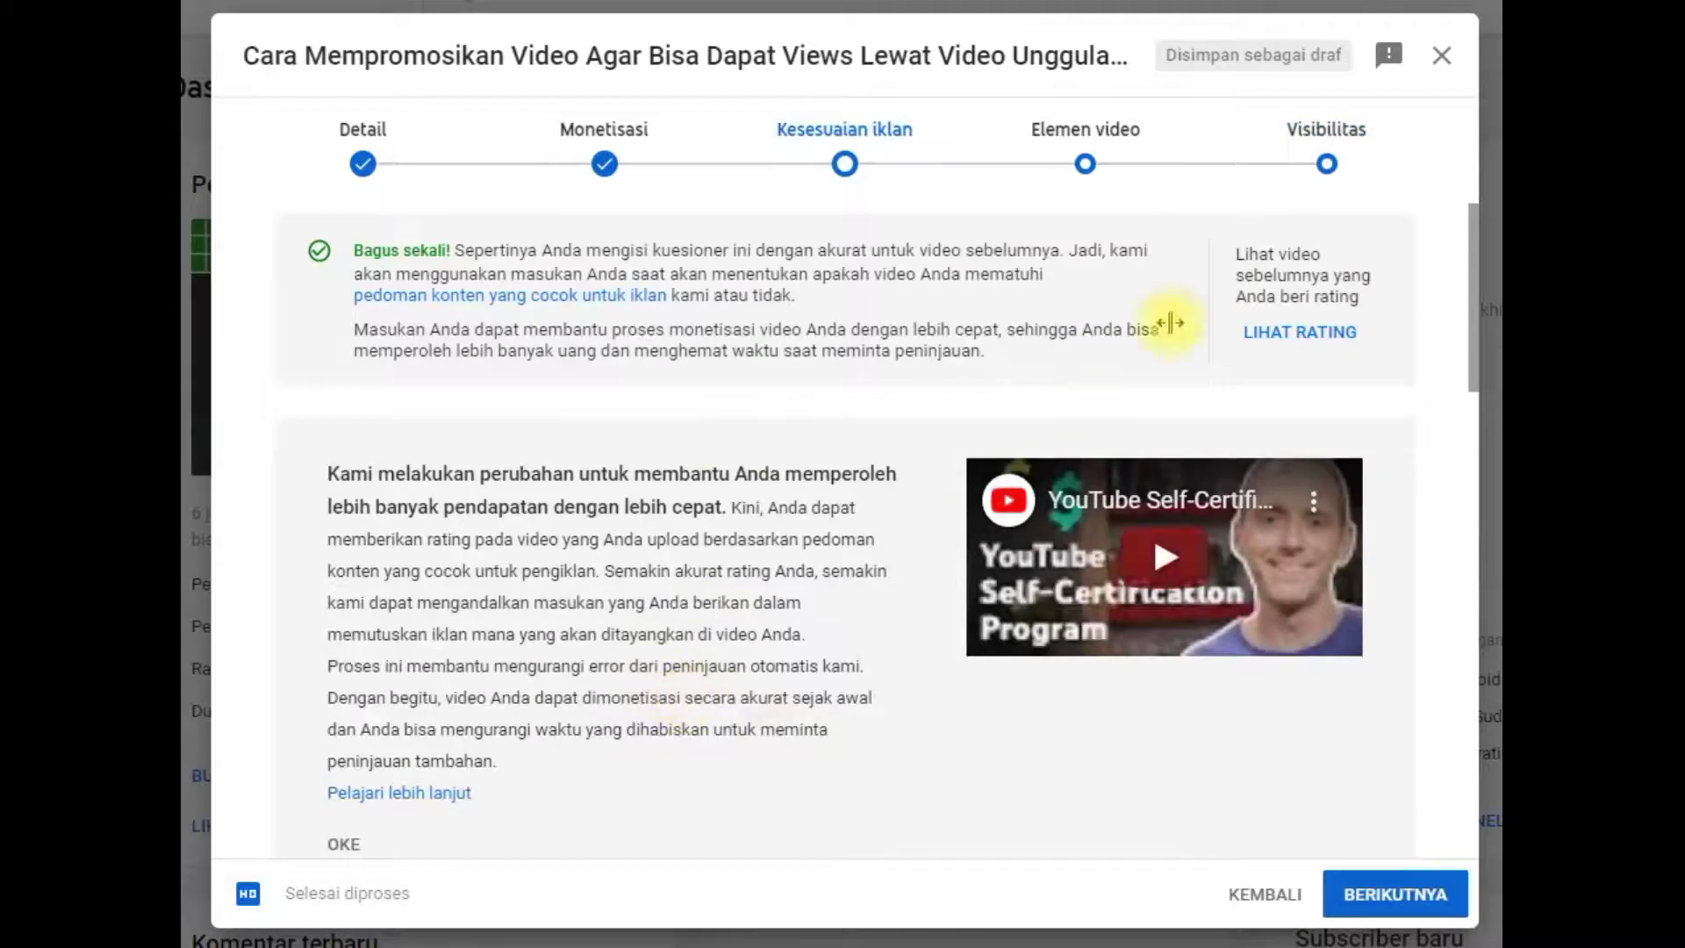
{"action": "scroll", "coordinate": [808, 628], "scroll_direction": "down", "scroll_amount": 8}
{"action": "scroll", "coordinate": [803, 730], "scroll_direction": "up", "scroll_amount": 8}
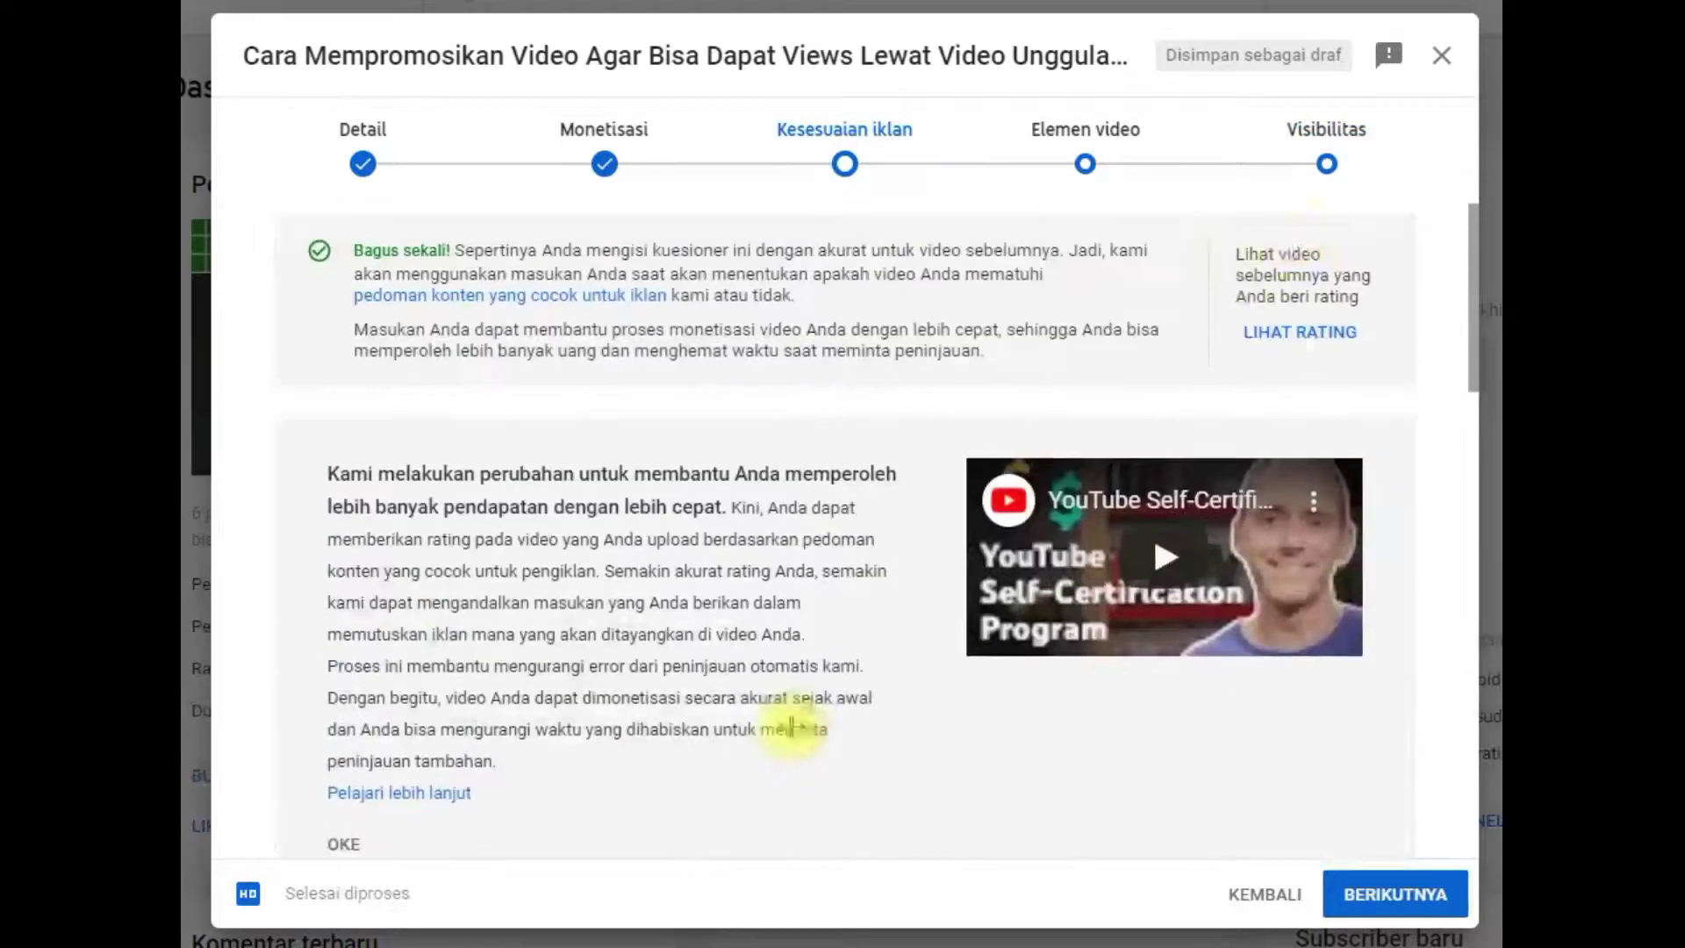
{"action": "left_click", "coordinate": [1327, 149]}
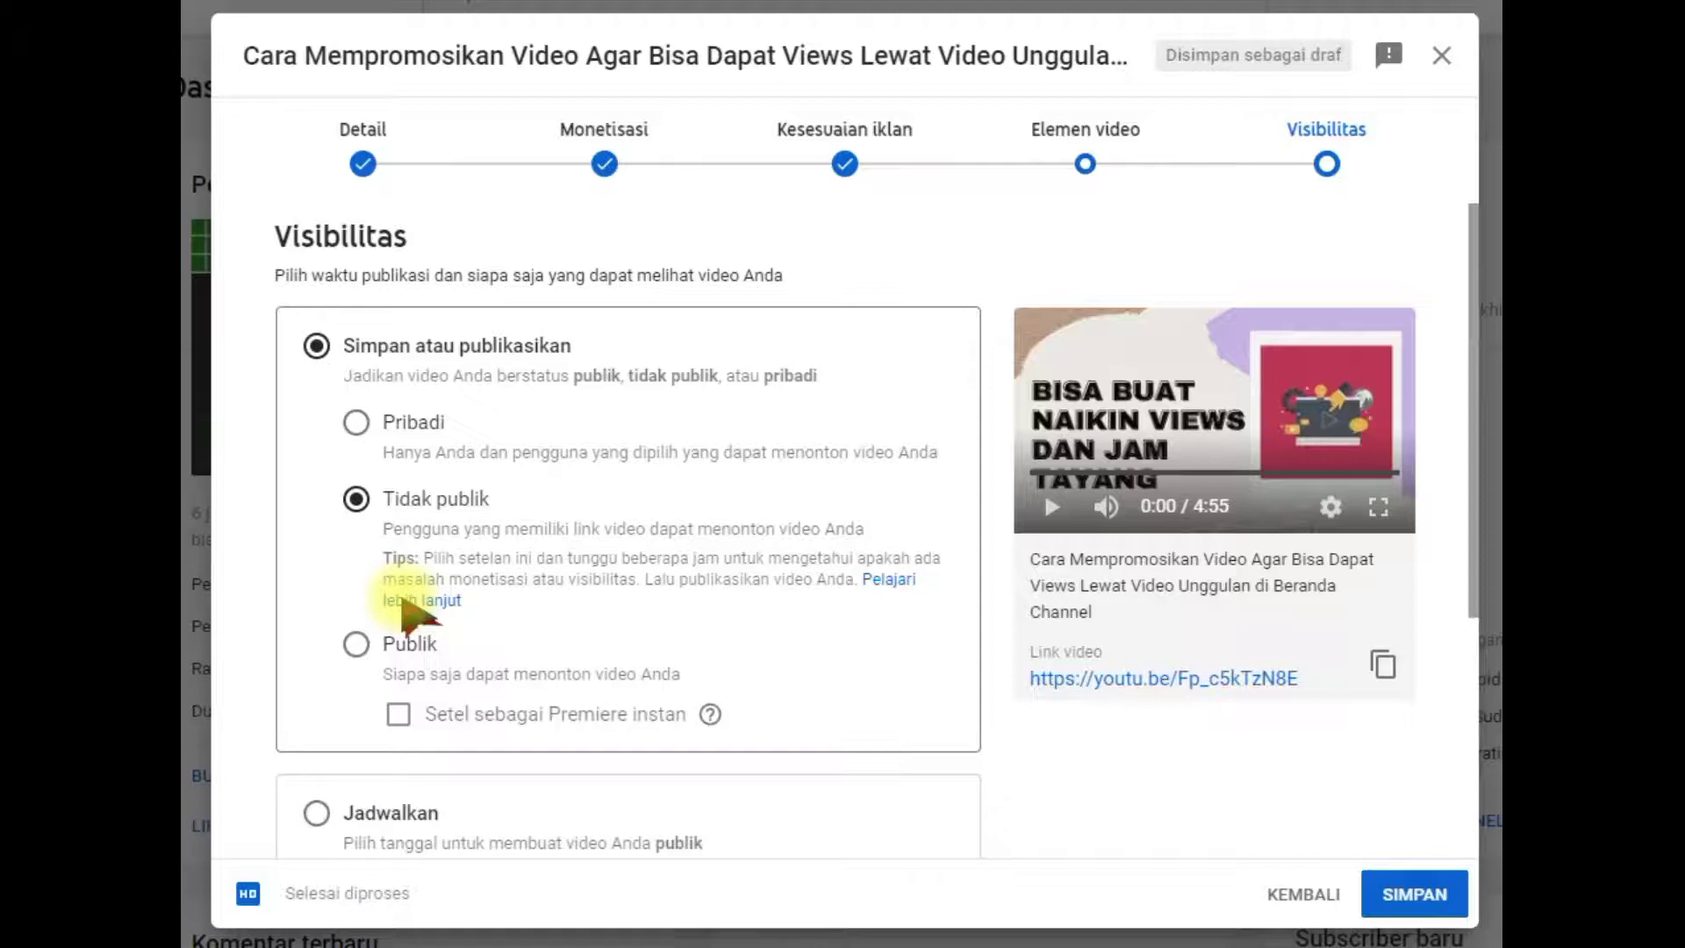
Recheck the ad suitability and video elements sections, and save the upload with its Tidak publik visibility.
{"action": "left_click", "coordinate": [851, 158]}
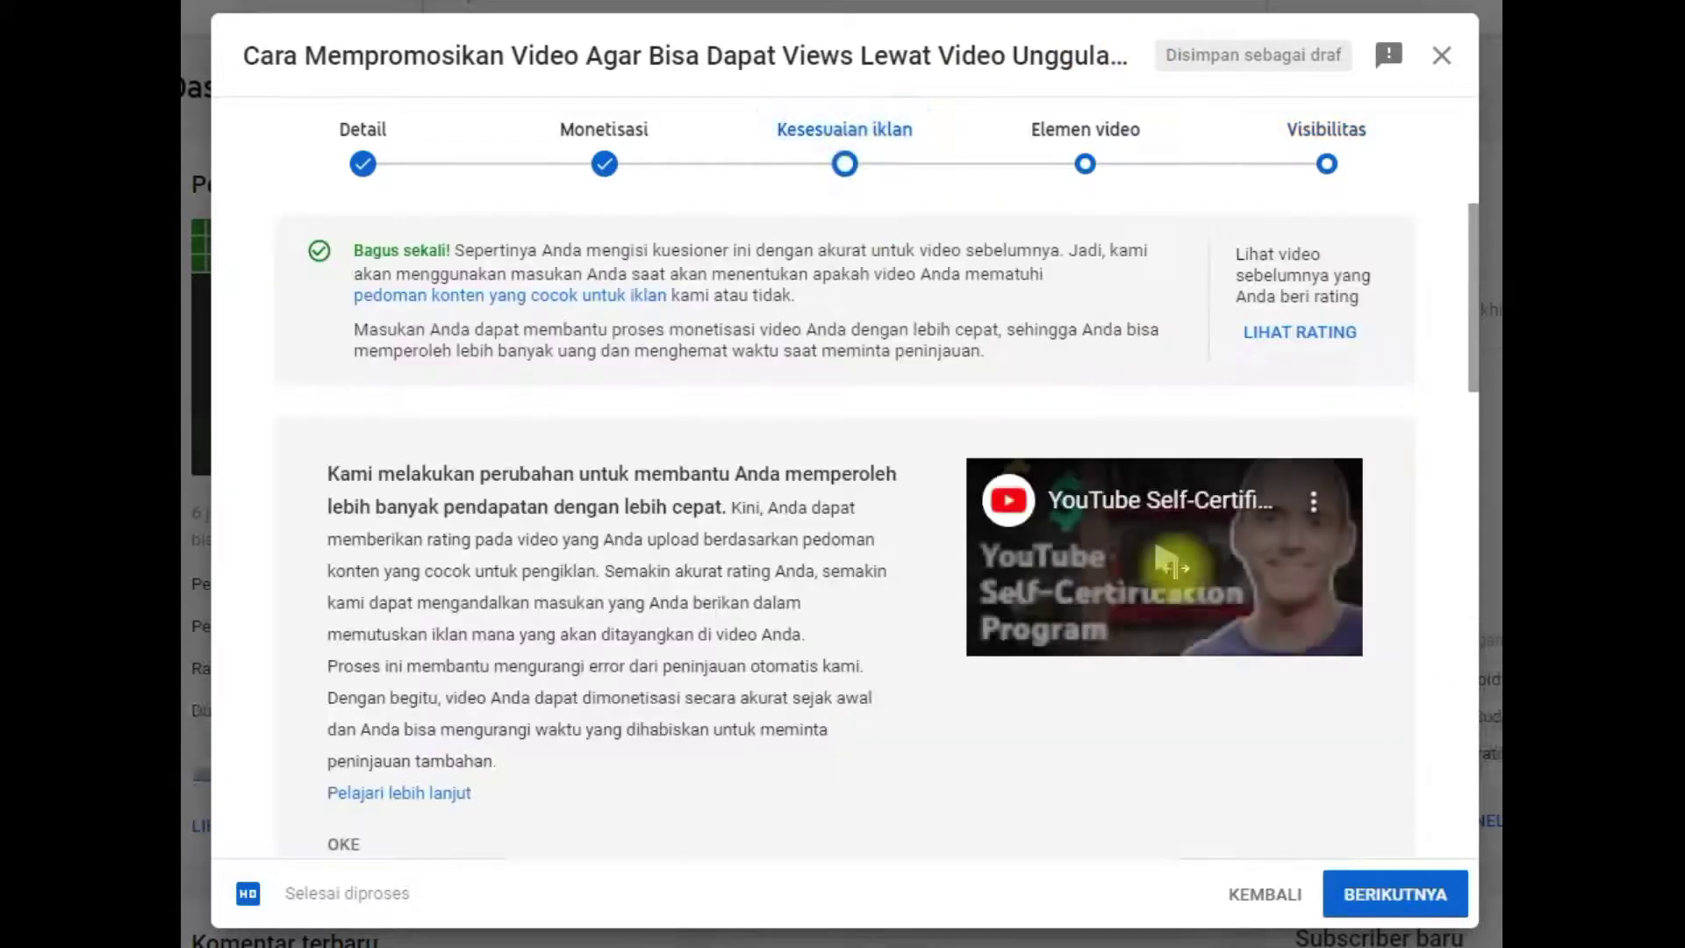
{"action": "left_click", "coordinate": [1095, 163]}
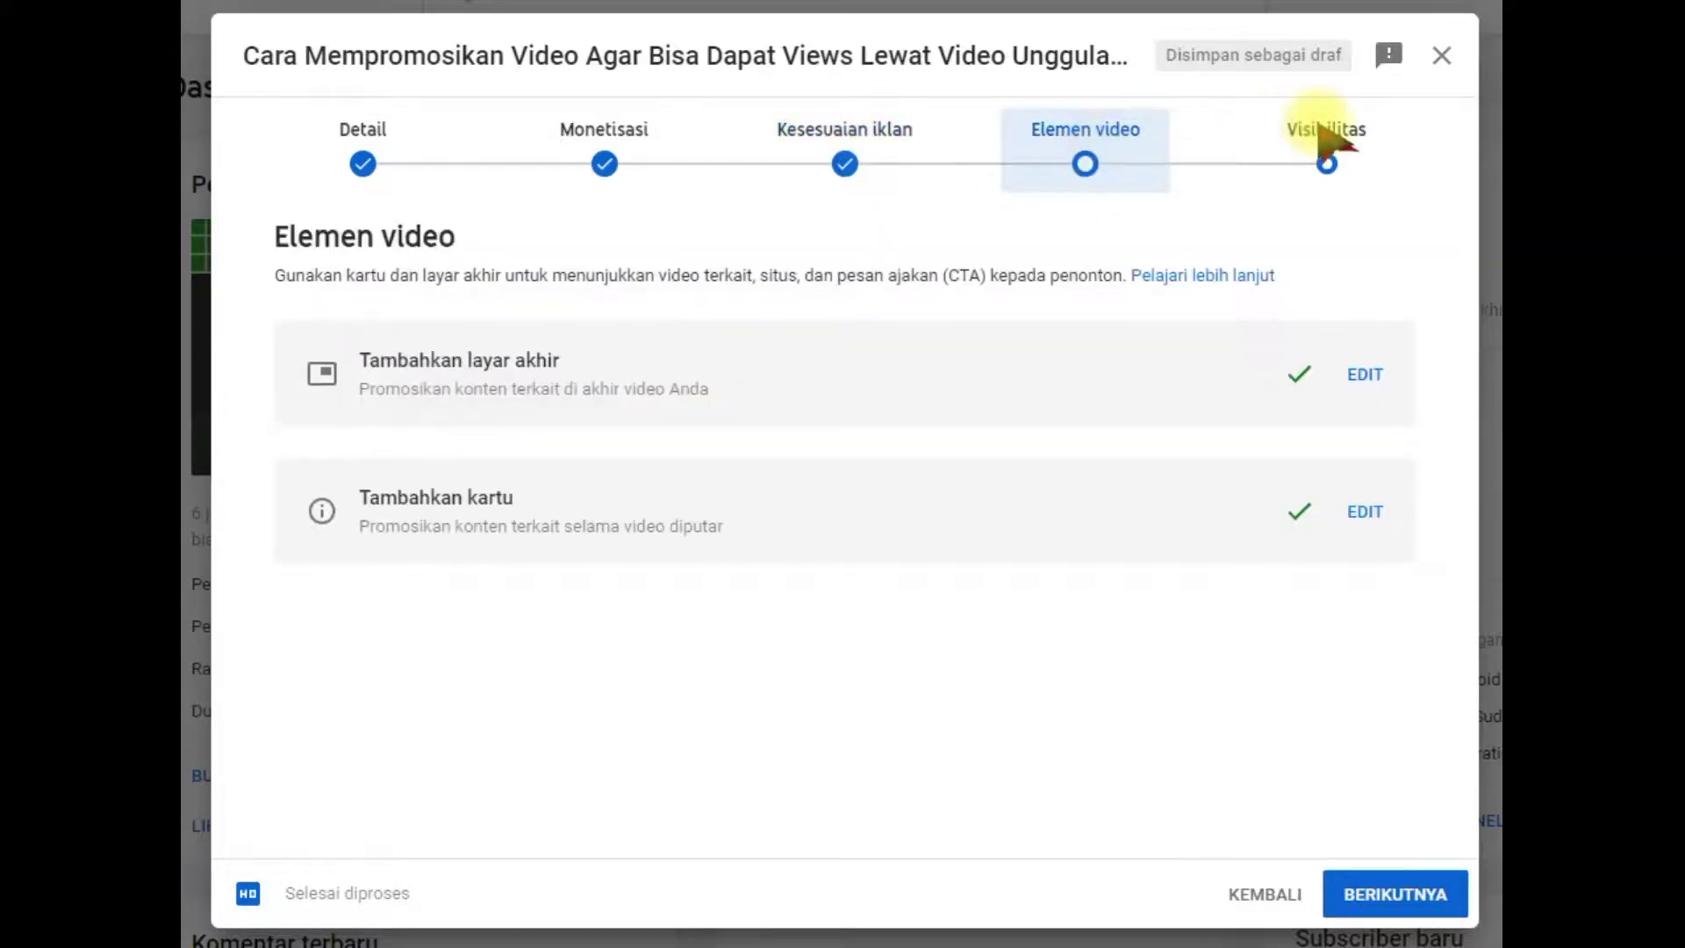
{"action": "left_click", "coordinate": [1330, 163]}
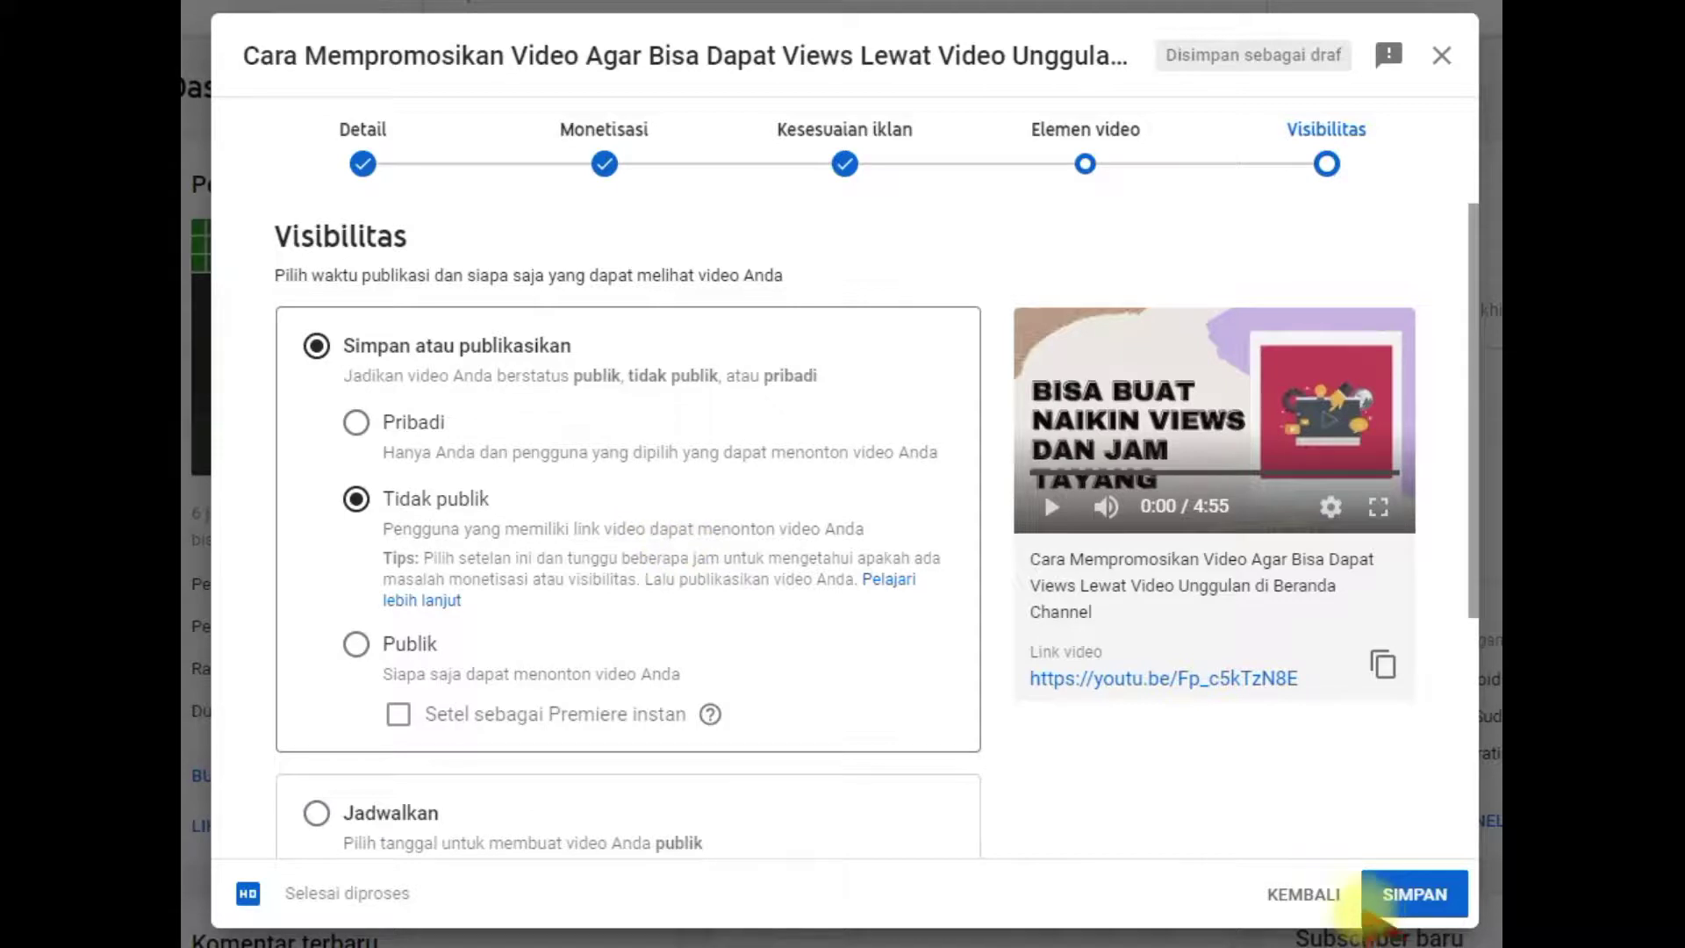
{"action": "left_click", "coordinate": [1399, 900]}
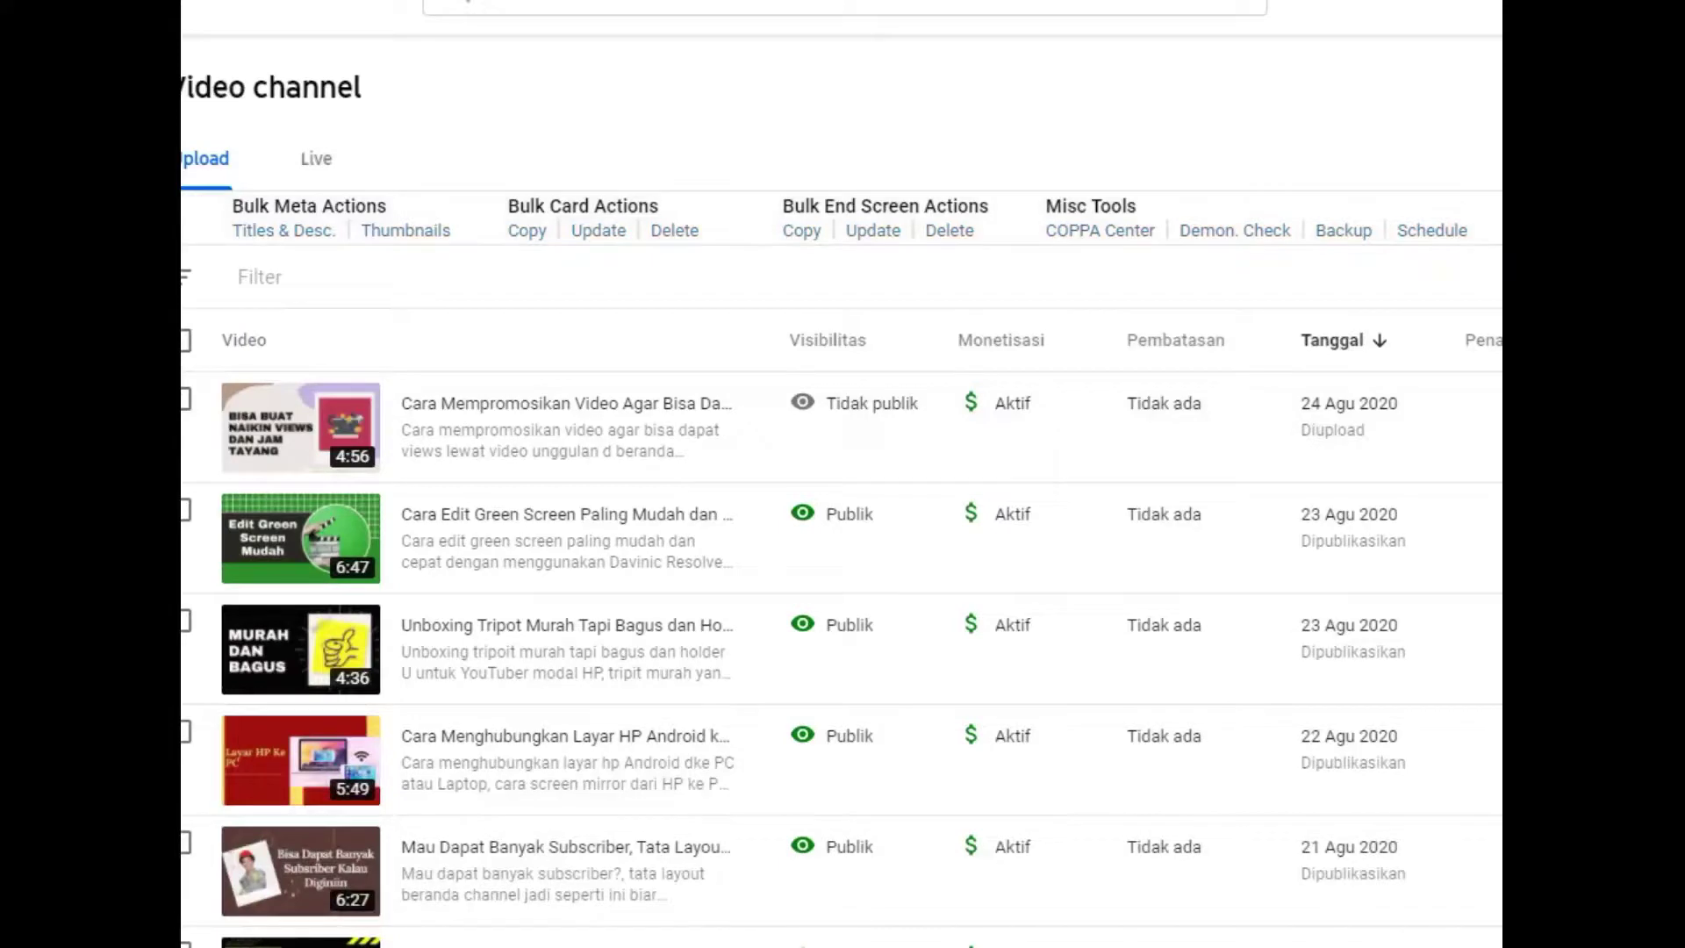
Check the monetization status of the newly uploaded "Cara Mempromosikan Video" entry in the channel's video list.
{"action": "mouse_move", "coordinate": [1066, 406]}
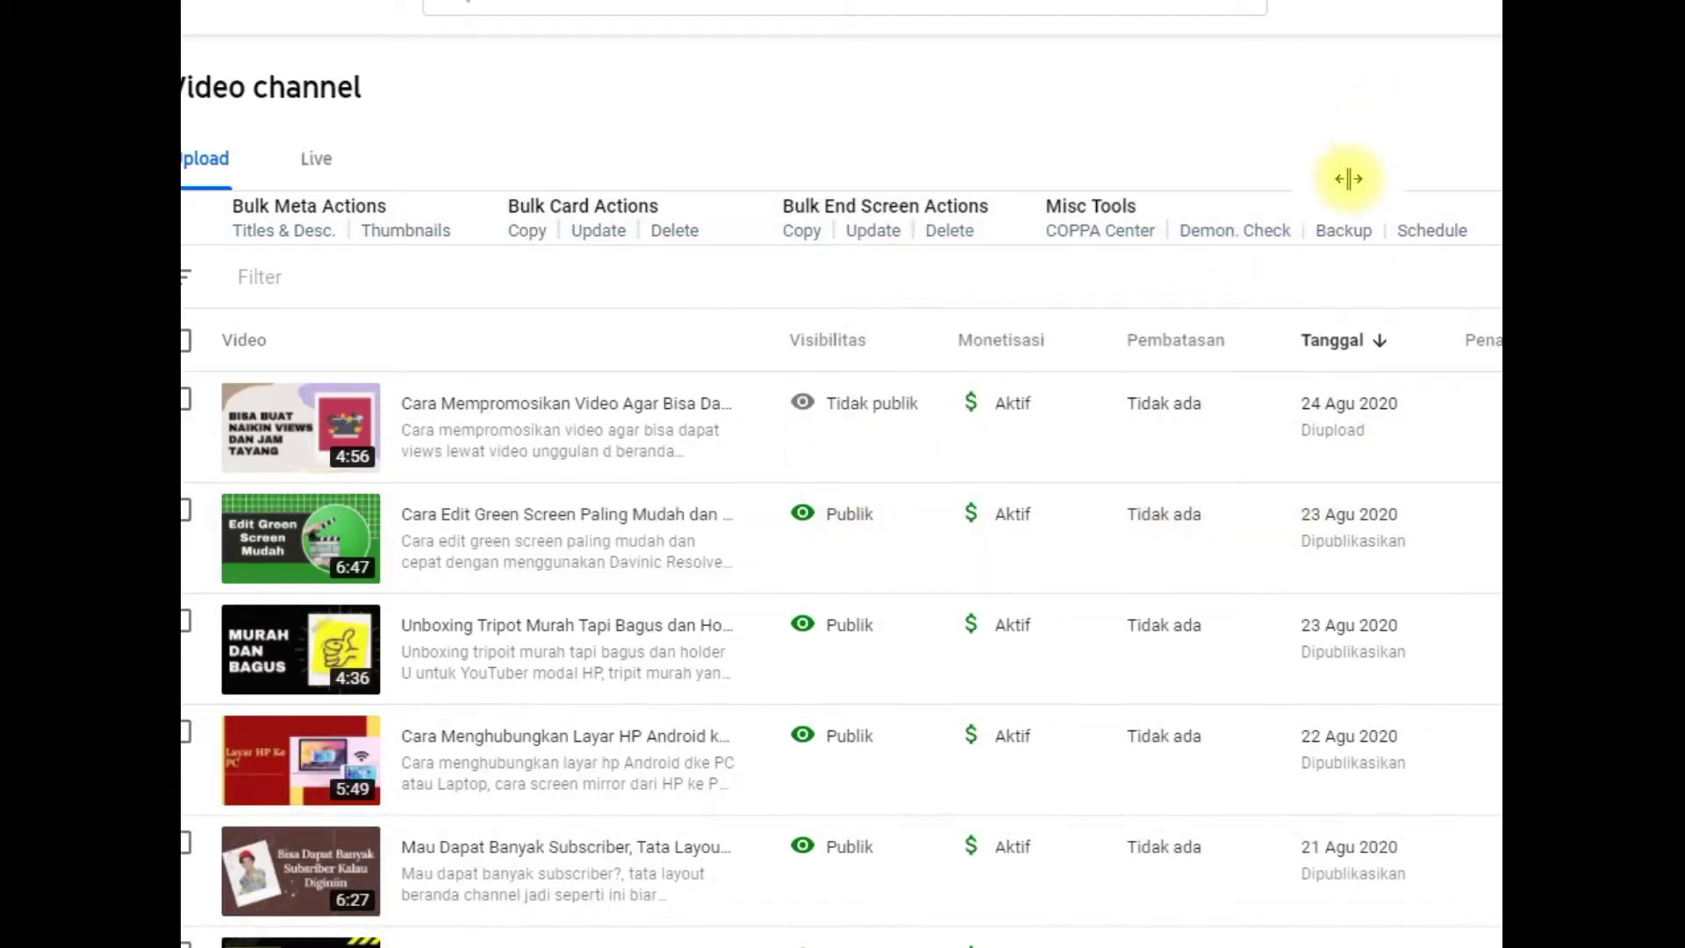
{"action": "mouse_move", "coordinate": [1014, 400]}
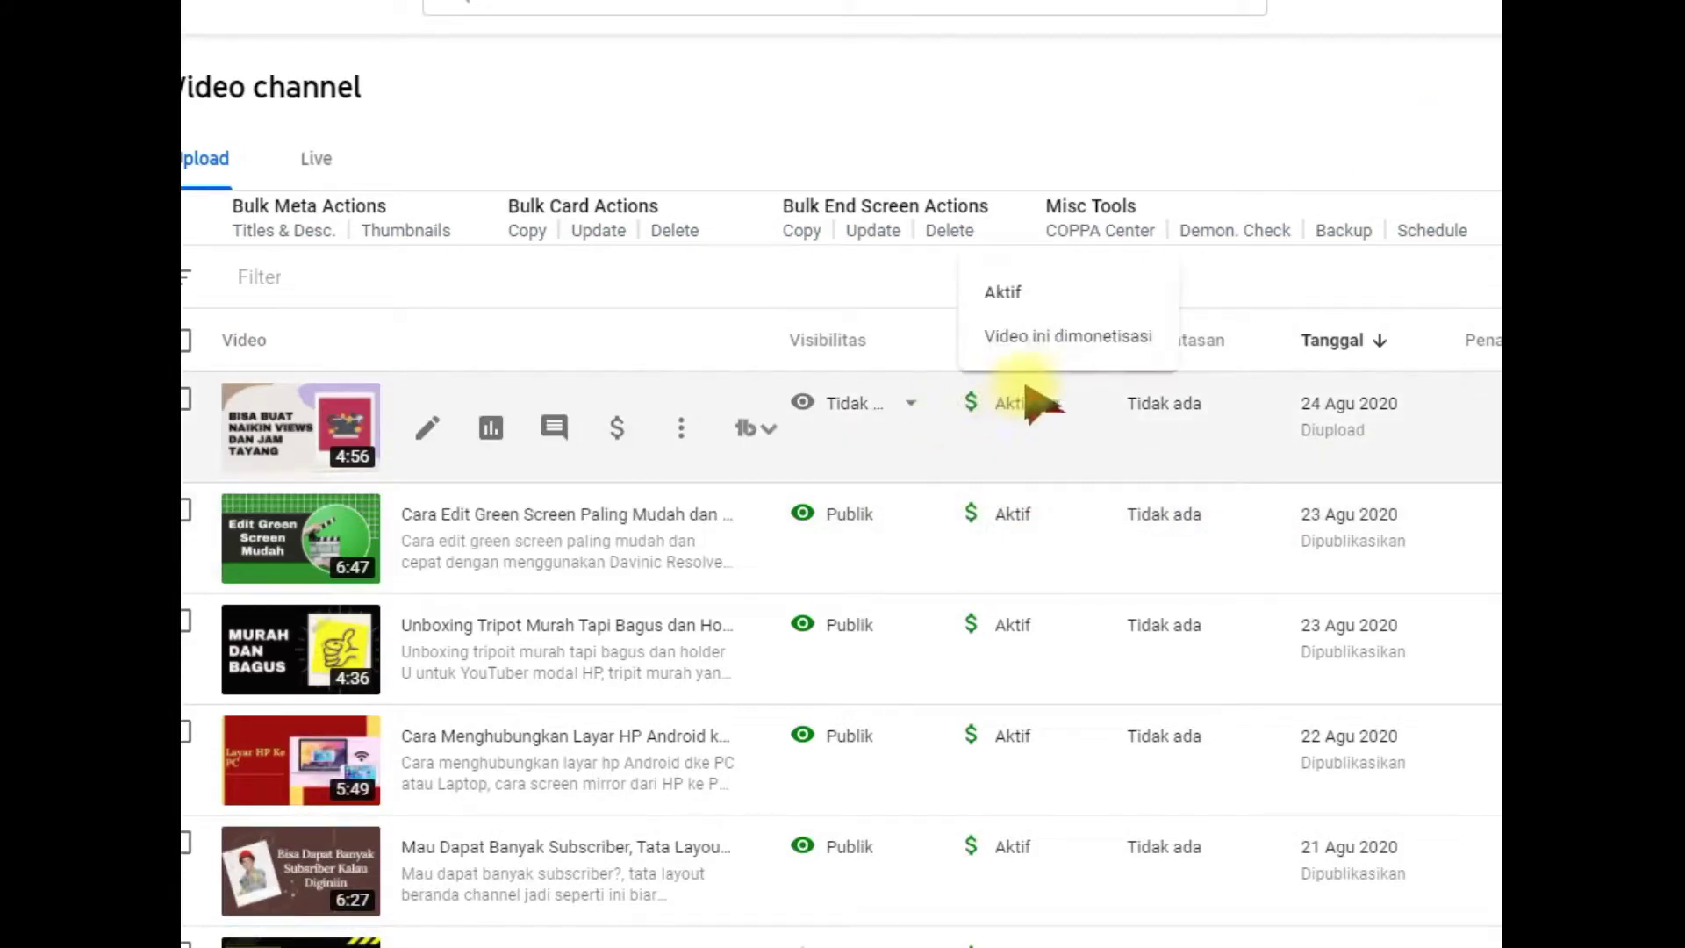